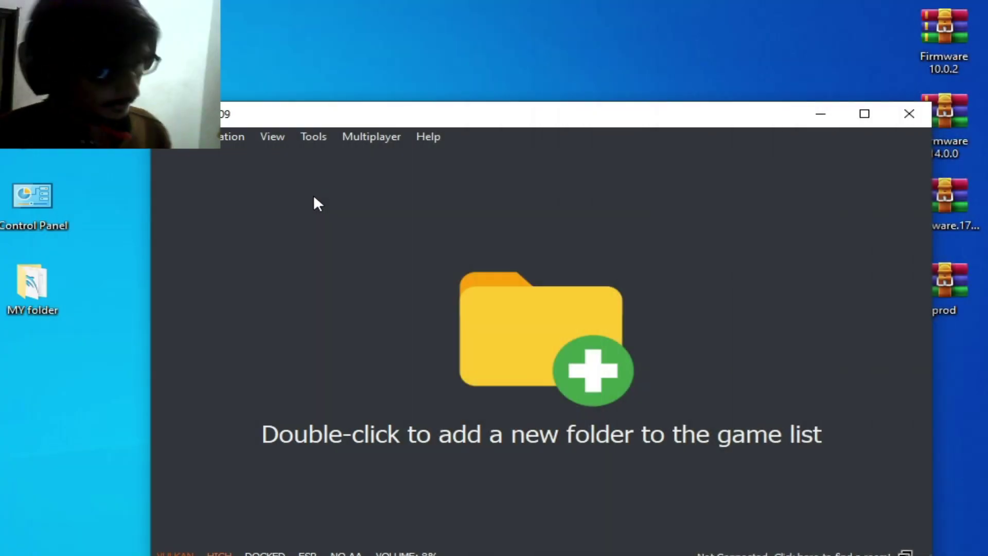
In the Mii Editor, start a new male Look-Alike Mii to view the Look-Alike grid
{"action": "left_click", "coordinate": [307, 137]}
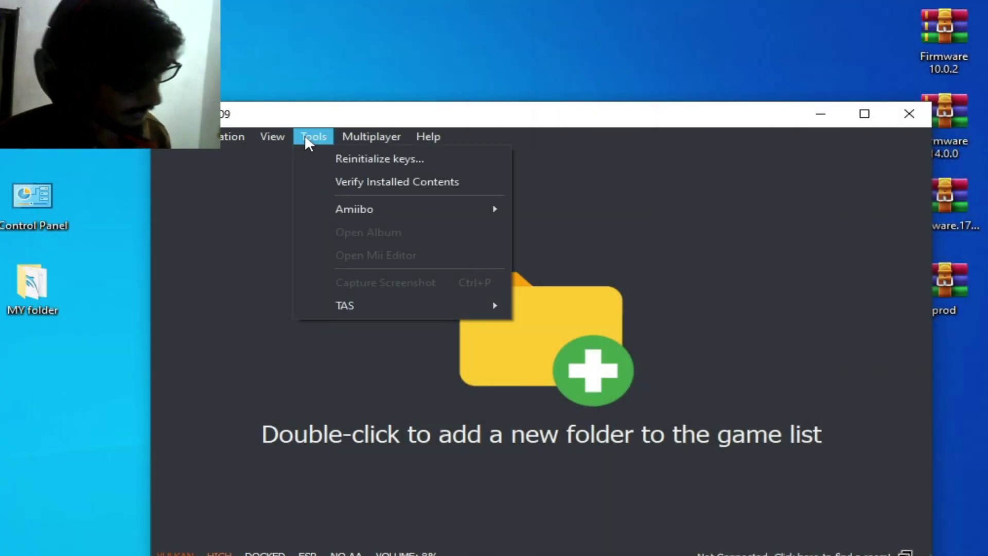
{"action": "left_click", "coordinate": [370, 261]}
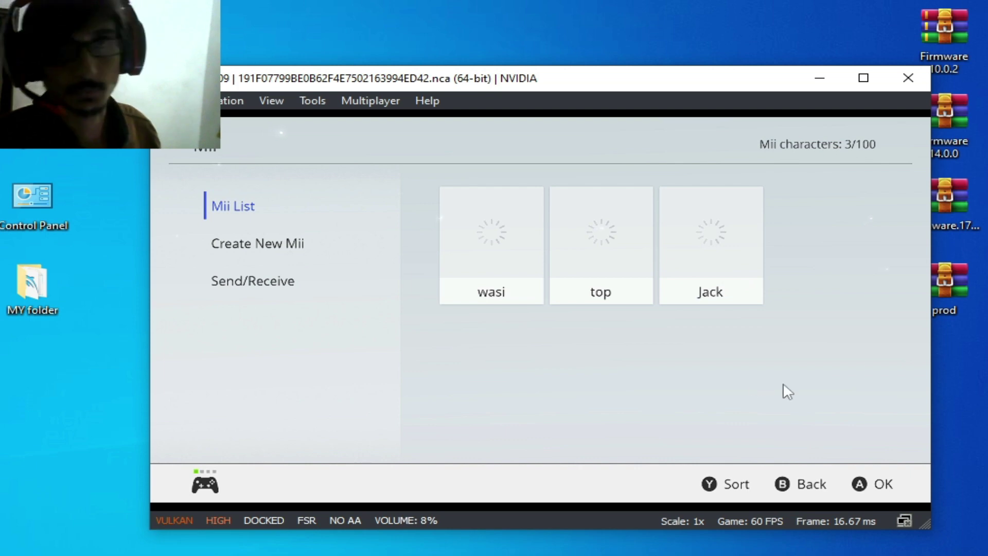
{"action": "left_click", "coordinate": [243, 245]}
{"action": "left_click", "coordinate": [710, 316]}
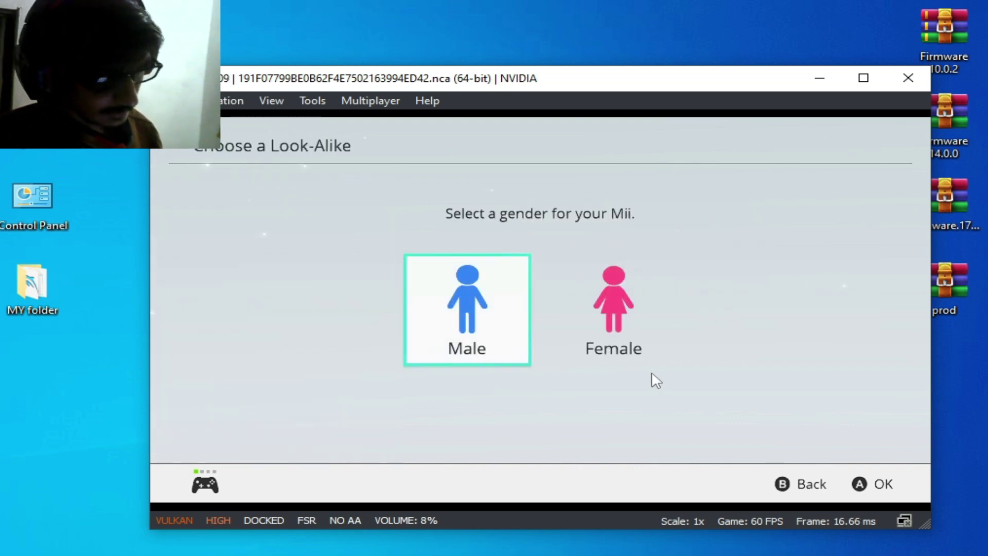
{"action": "left_click", "coordinate": [878, 484]}
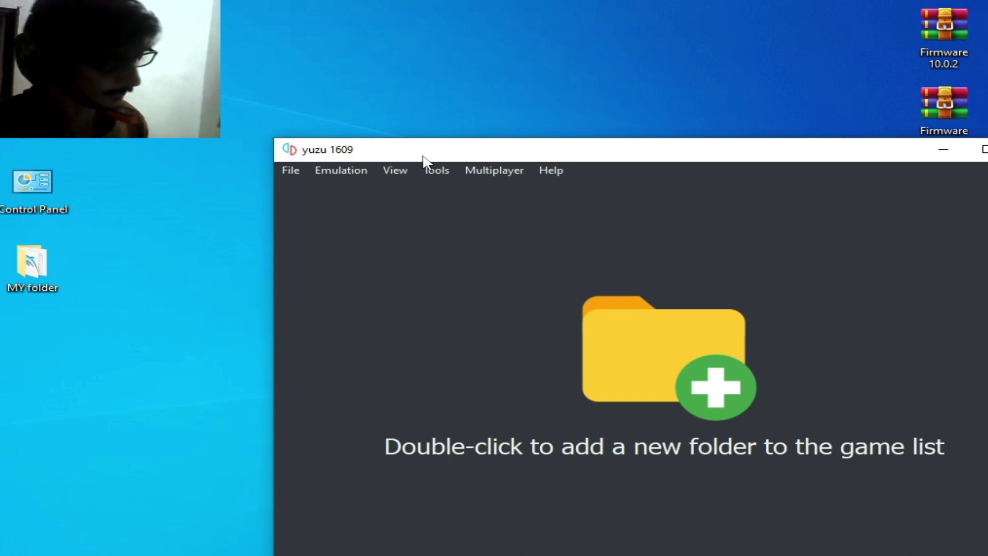
Bring the yuzu window fully into view and choose File > Open yuzu Folder
{"action": "left_click_drag", "start_coordinate": [423, 156], "coordinate": [353, 88]}
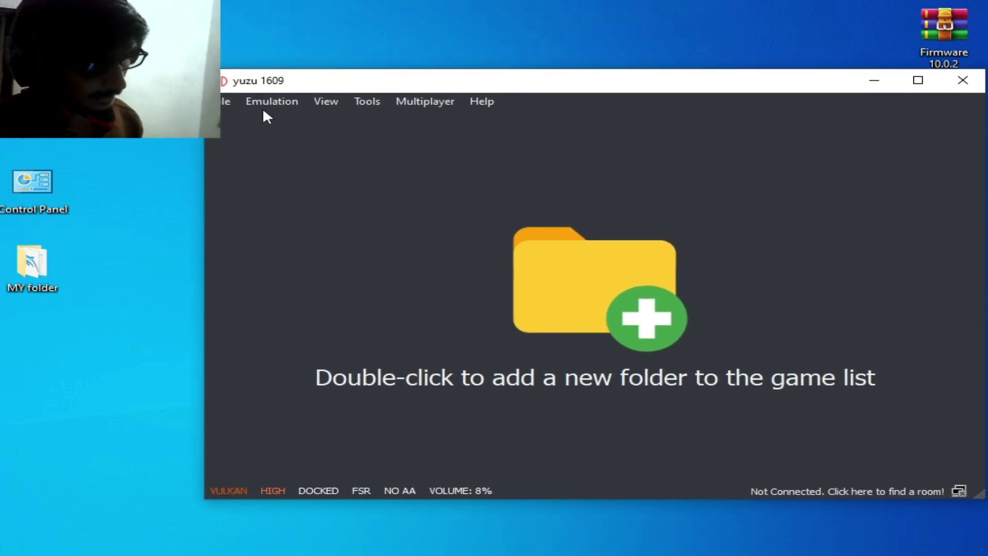
{"action": "left_click", "coordinate": [229, 99]}
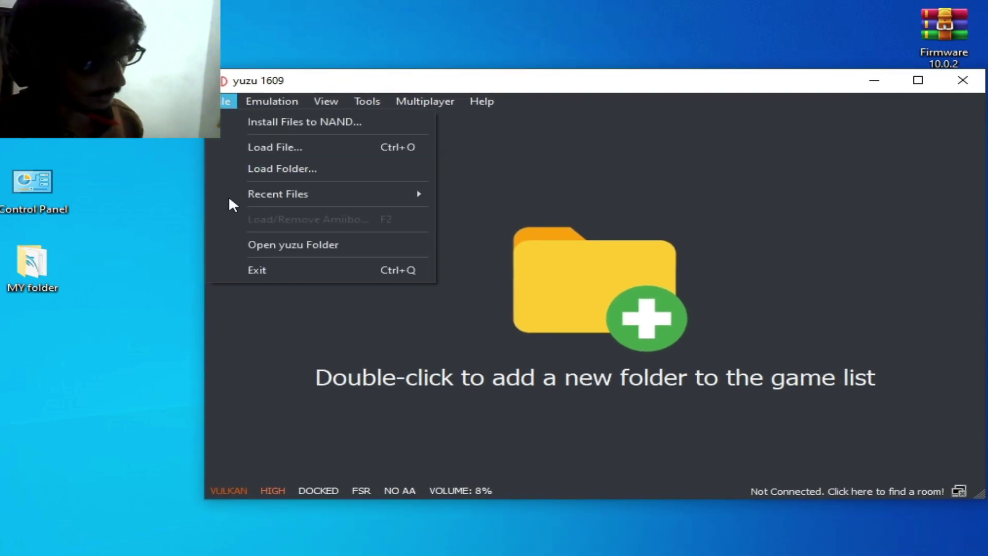
{"action": "left_click", "coordinate": [302, 246]}
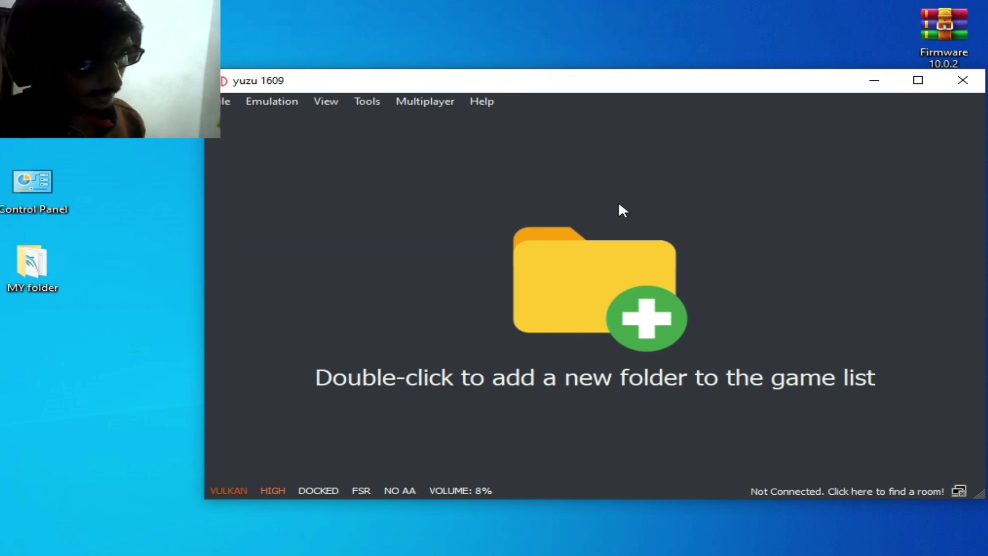
{"action": "left_click", "coordinate": [366, 100]}
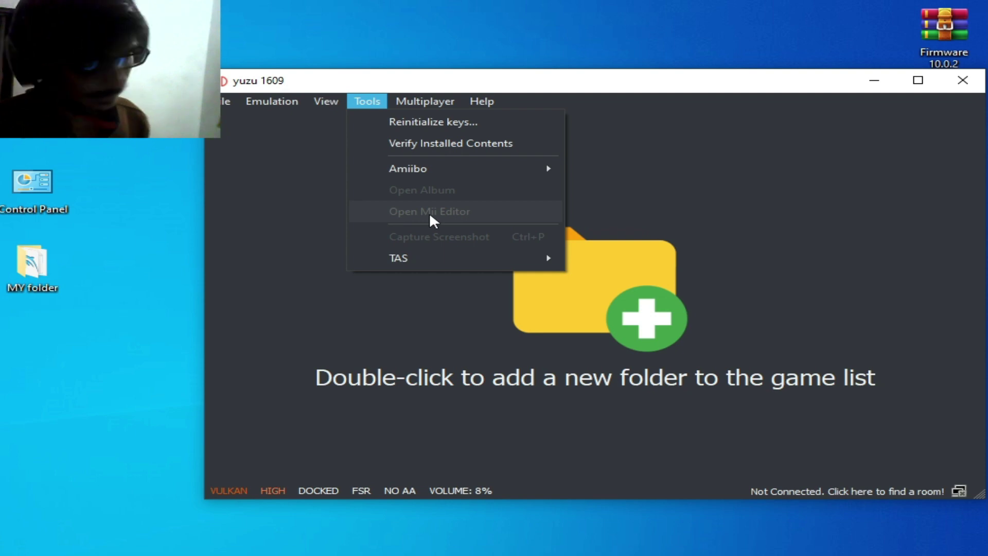
{"action": "mouse_move", "coordinate": [222, 103]}
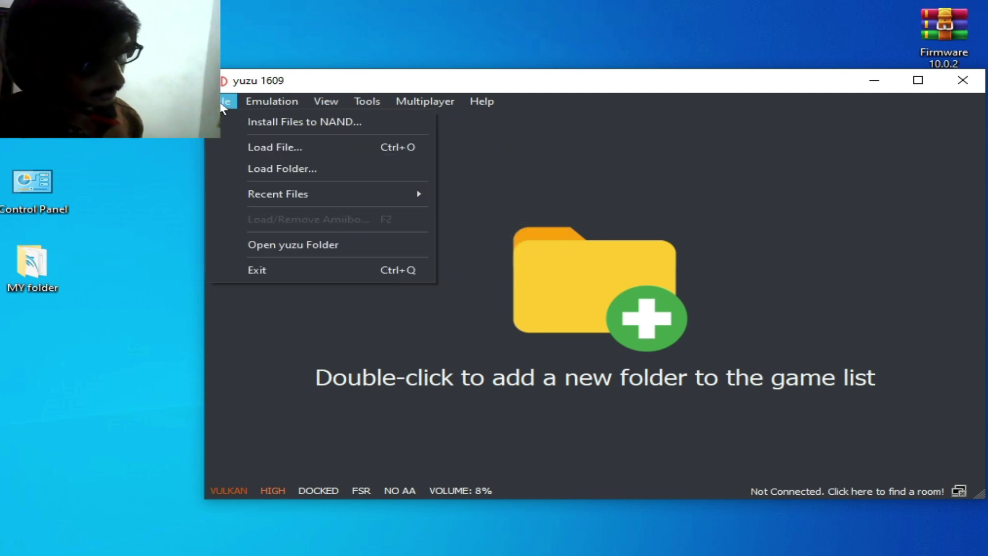
{"action": "left_click", "coordinate": [273, 246]}
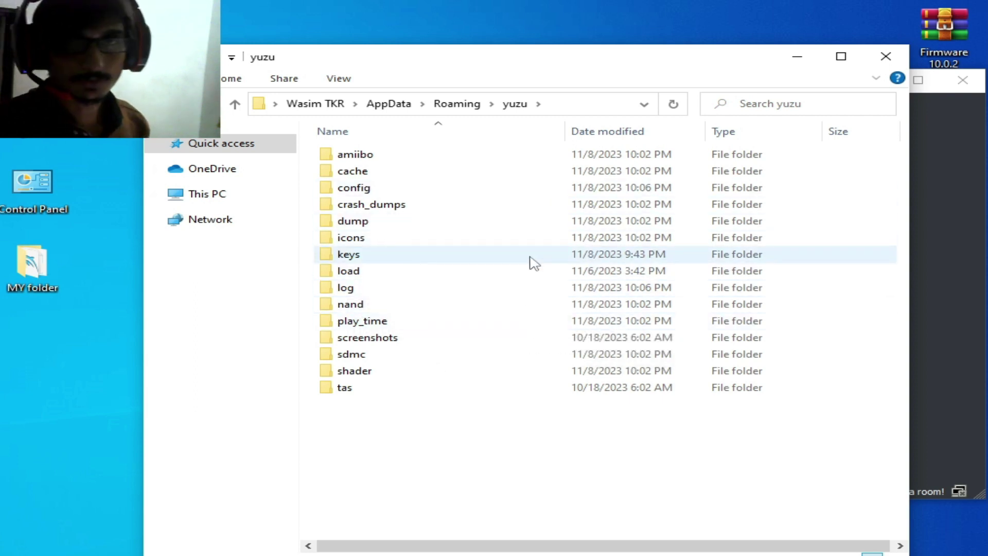
Navigate through nand, system and Contents into the empty registered folder
{"action": "double_click", "coordinate": [373, 308]}
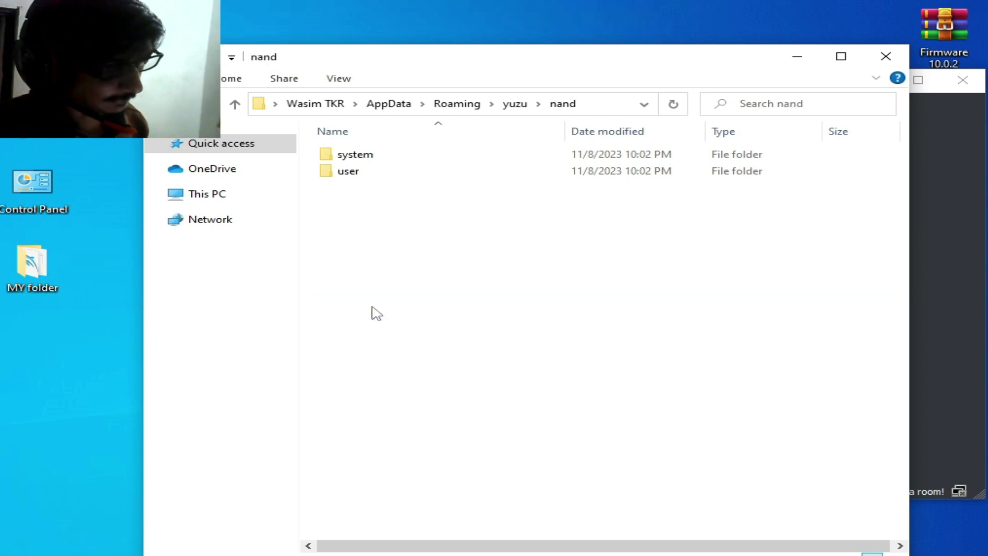
{"action": "double_click", "coordinate": [384, 161]}
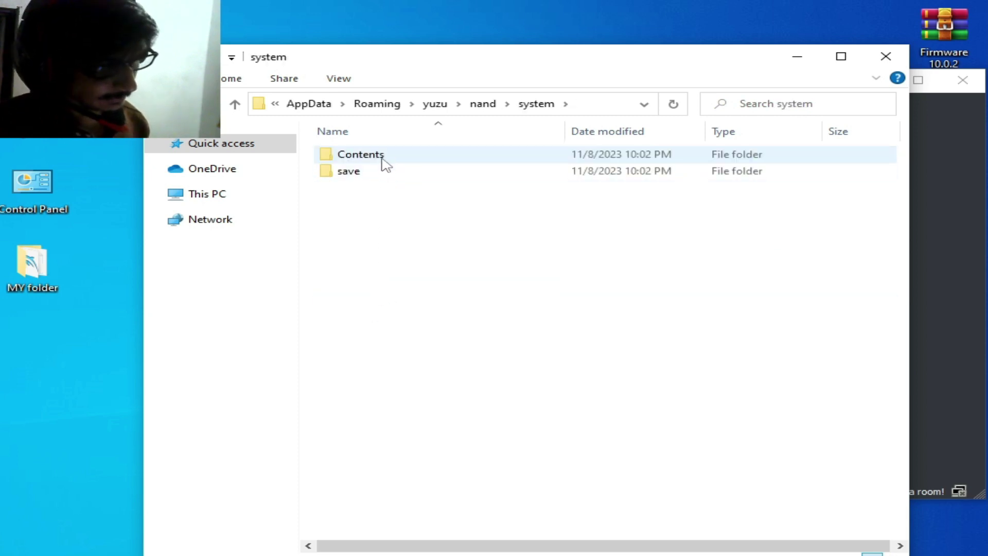
{"action": "double_click", "coordinate": [382, 158]}
{"action": "left_click", "coordinate": [383, 176]}
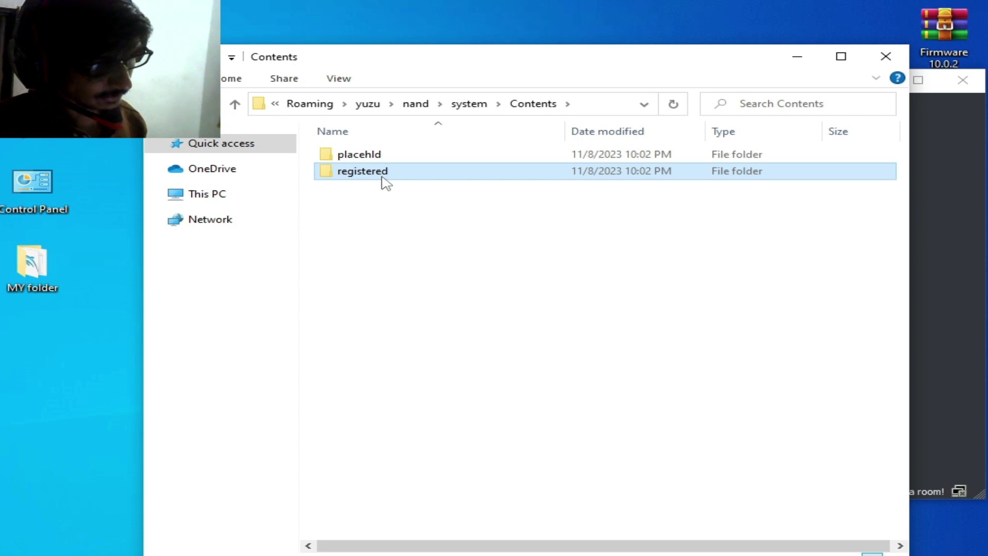
{"action": "double_click", "coordinate": [360, 177]}
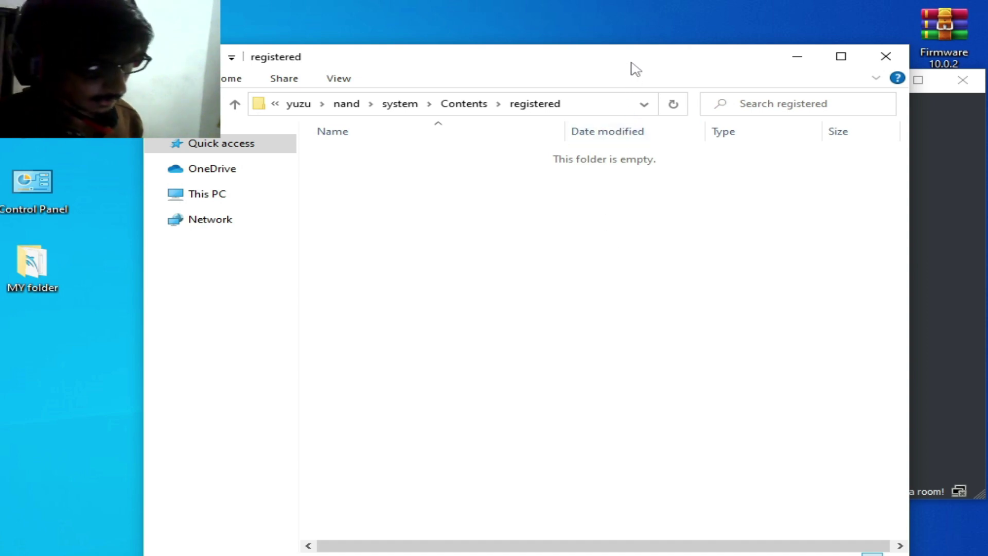
Move the Explorer window aside and close the yuzu emulator
{"action": "left_click_drag", "start_coordinate": [630, 63], "coordinate": [580, 115]}
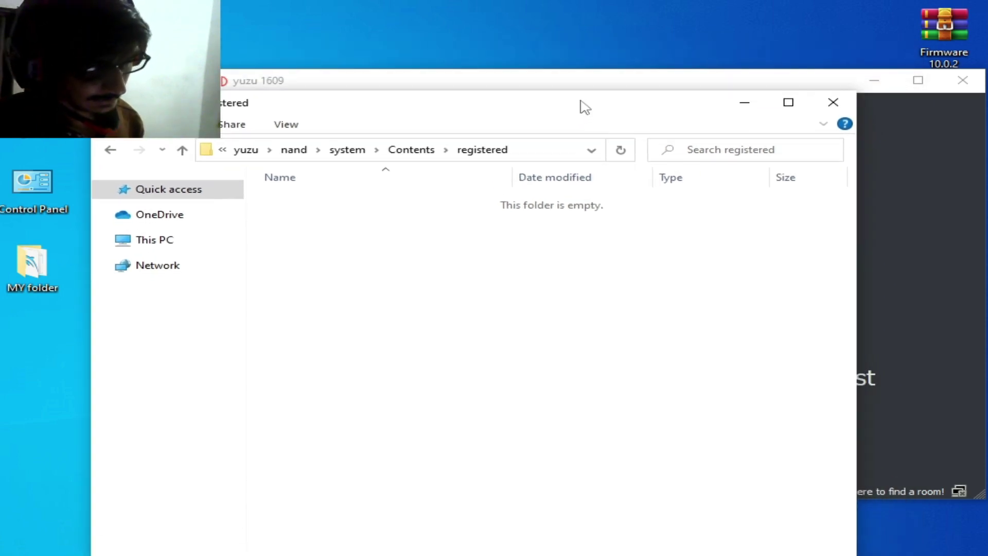
{"action": "left_click", "coordinate": [958, 81]}
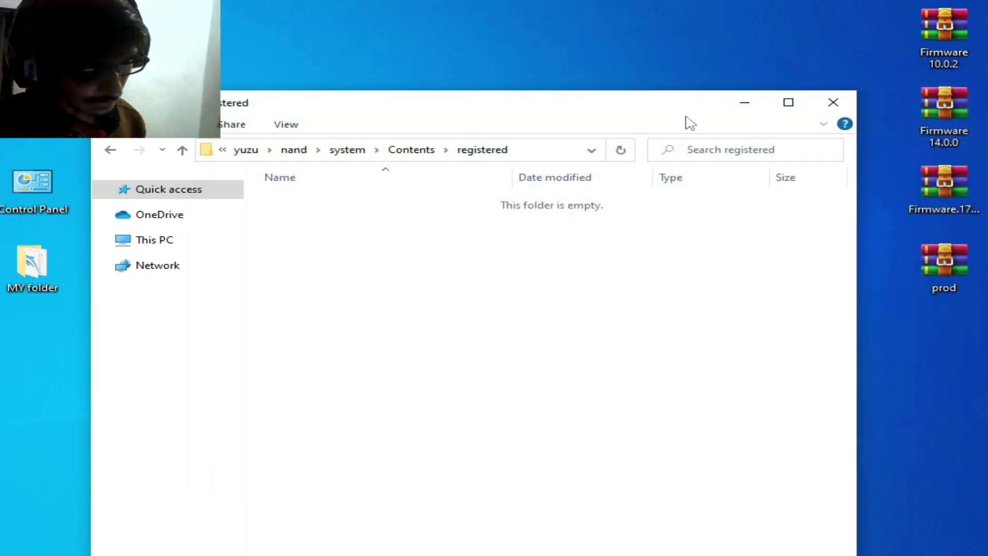
{"action": "left_click_drag", "start_coordinate": [671, 113], "coordinate": [629, 61]}
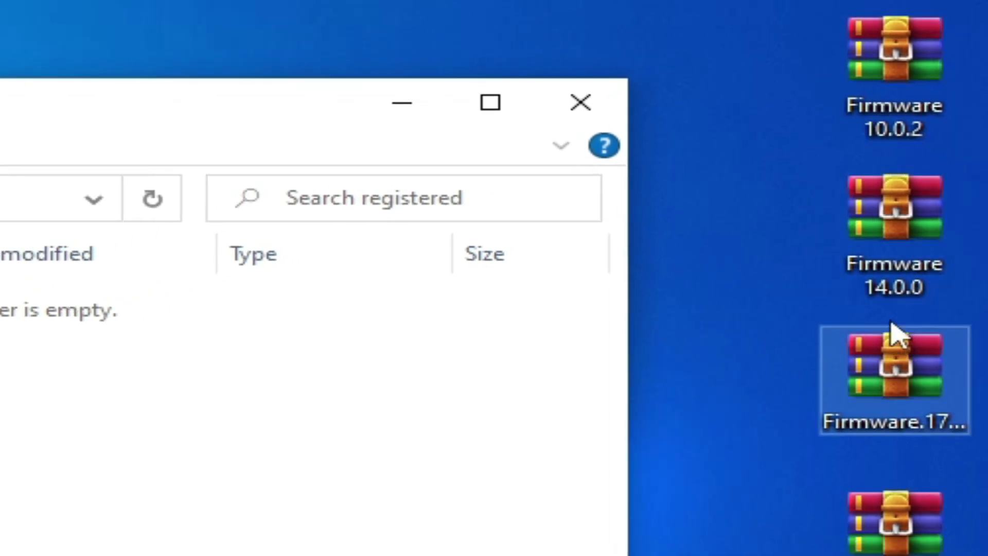
Drag the Firmware.17.0.0 archive from the desktop into the registered folder
{"action": "left_click", "coordinate": [894, 291]}
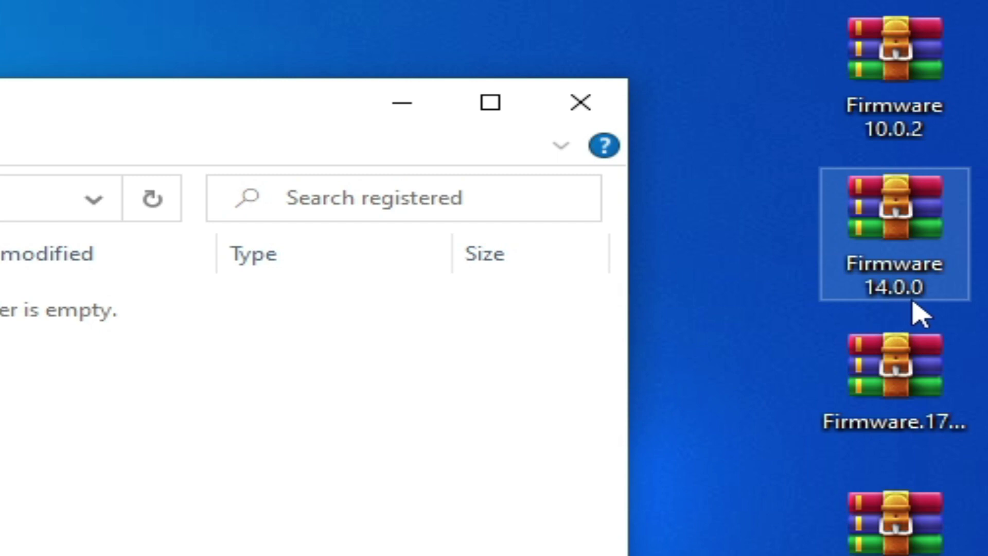
{"action": "left_click", "coordinate": [876, 432]}
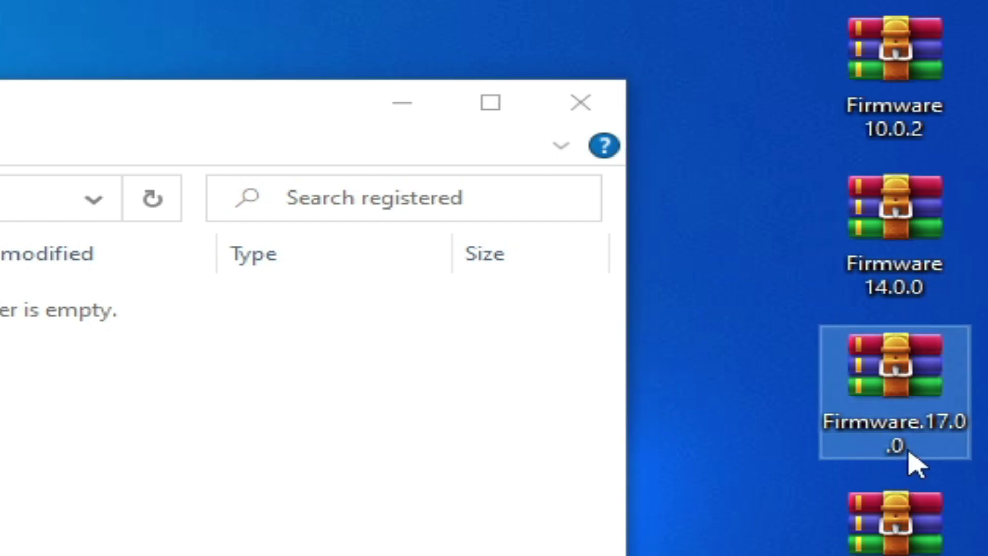
{"action": "mouse_move", "coordinate": [949, 447]}
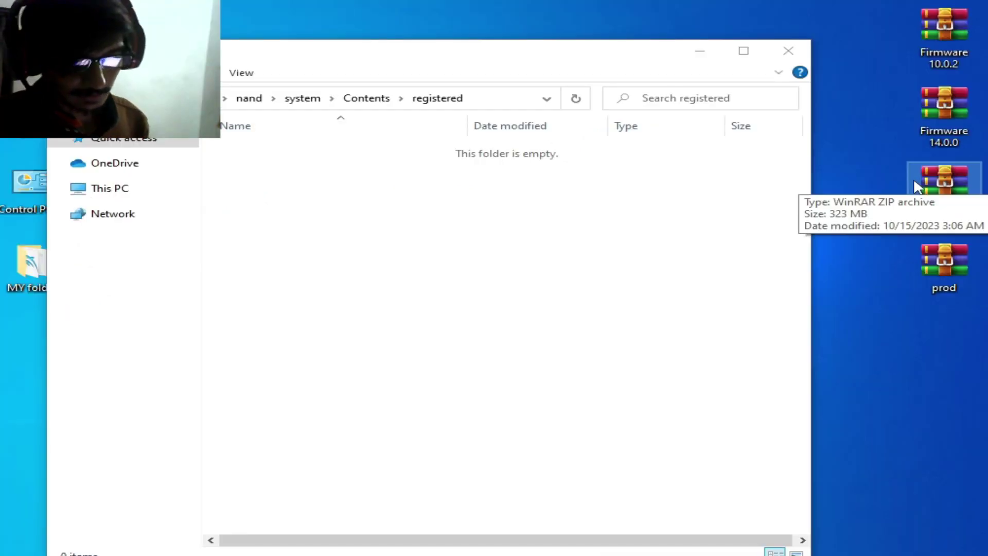
{"action": "mouse_move", "coordinate": [920, 195]}
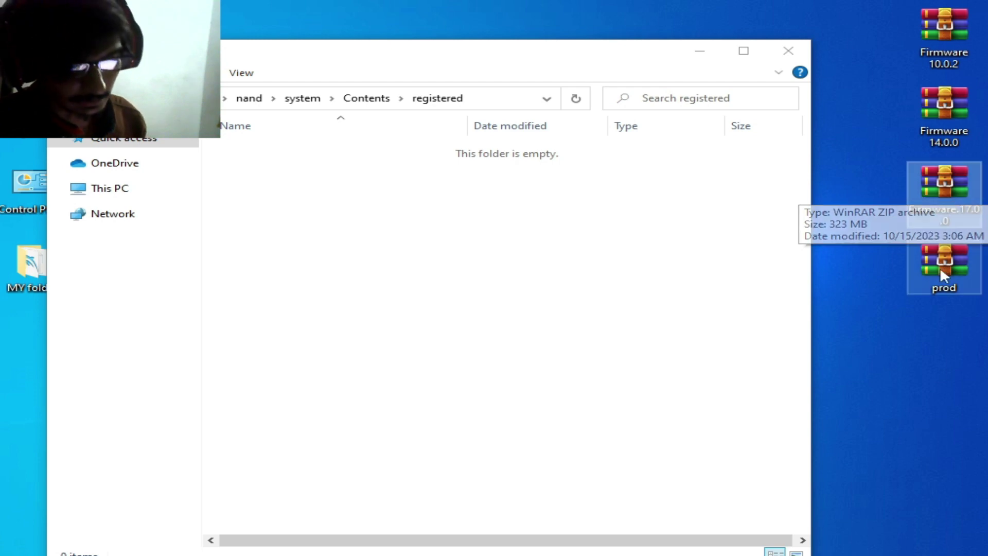
{"action": "right_click", "coordinate": [930, 187]}
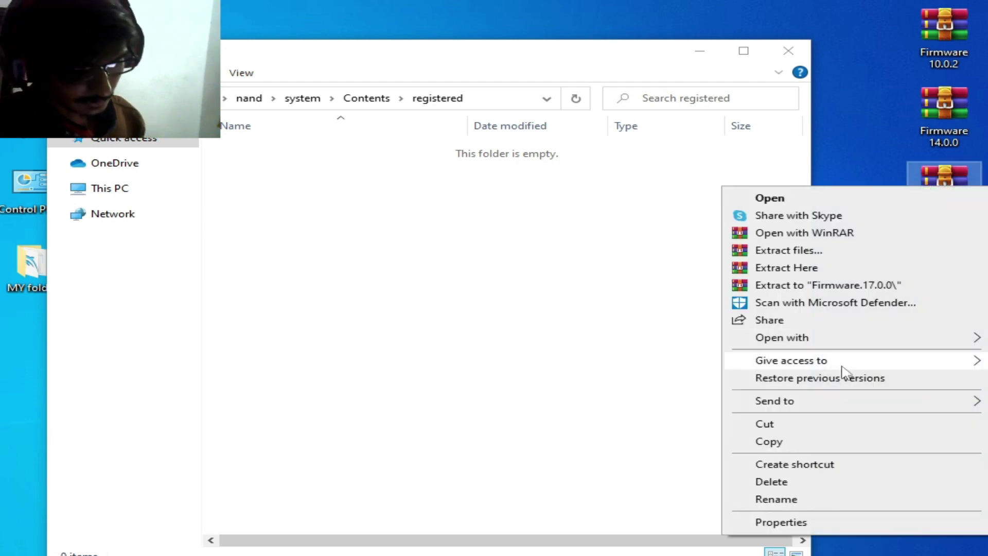
{"action": "left_click", "coordinate": [800, 442]}
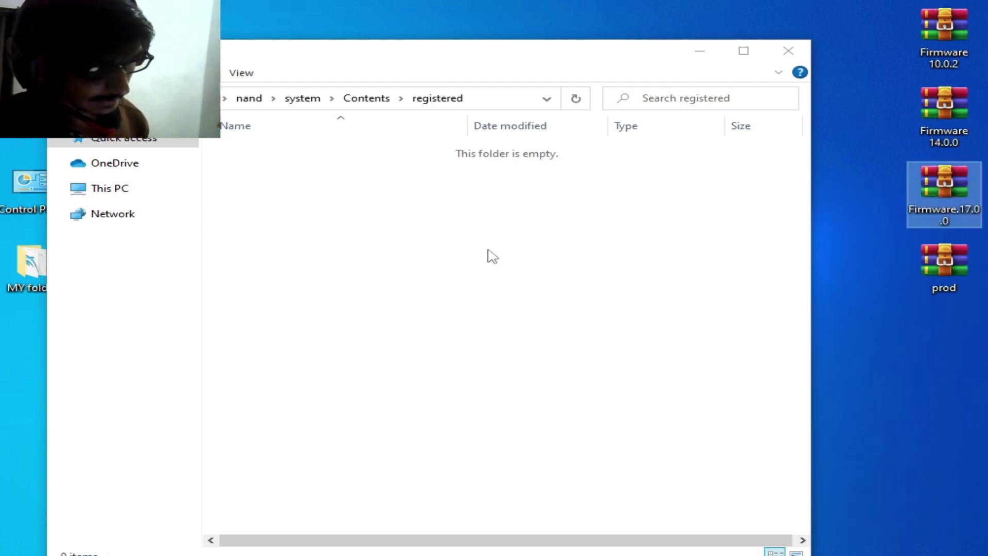
{"action": "left_click_drag", "start_coordinate": [922, 194], "coordinate": [403, 319]}
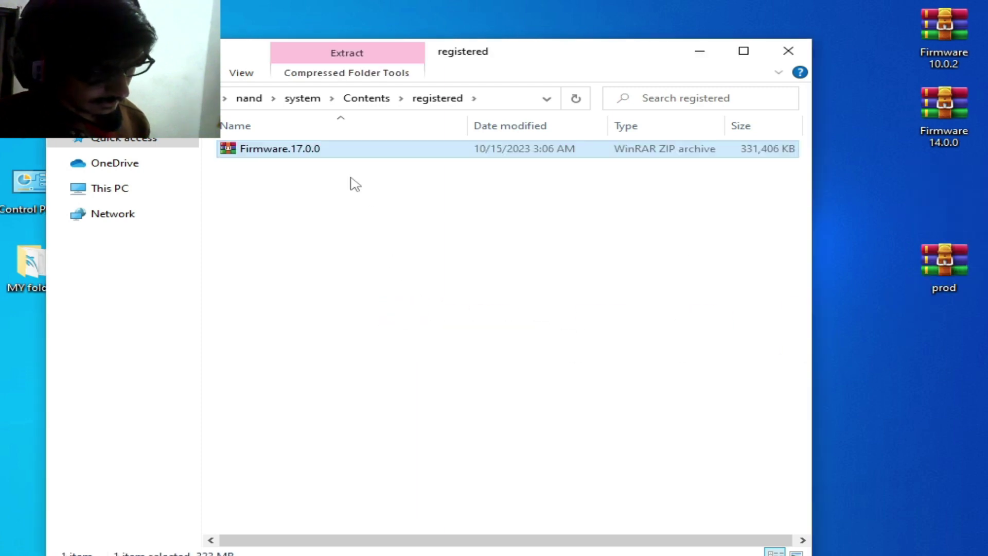
Extract Firmware.17.0.0 into registered, move the archive back to the desktop, and close Explorer
{"action": "right_click", "coordinate": [298, 149]}
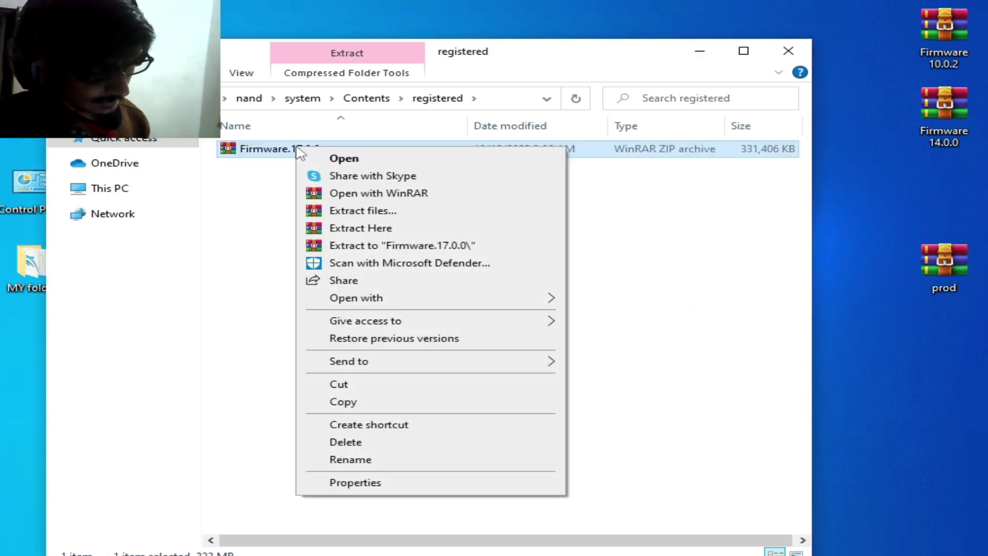
{"action": "left_click", "coordinate": [359, 230]}
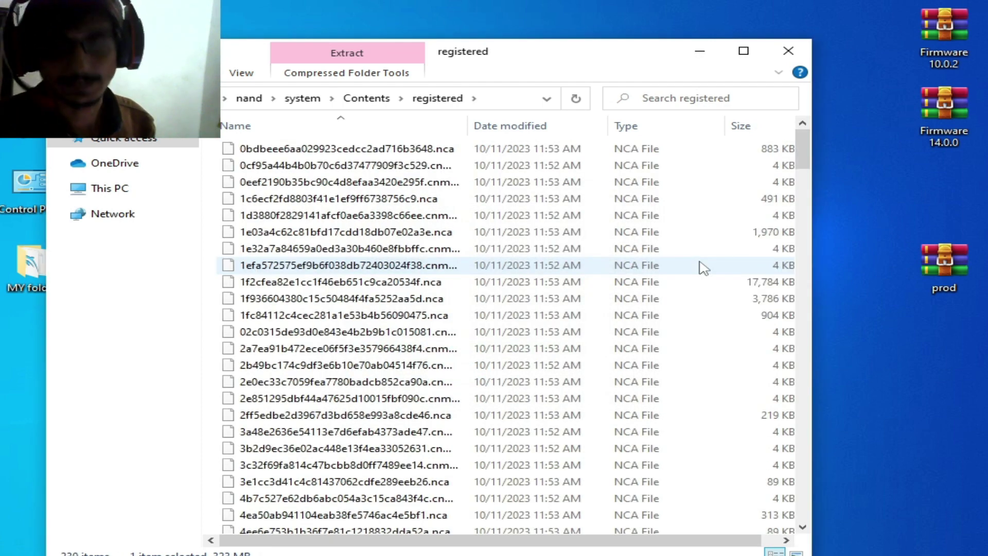
{"action": "left_click_drag", "start_coordinate": [805, 146], "coordinate": [798, 499]}
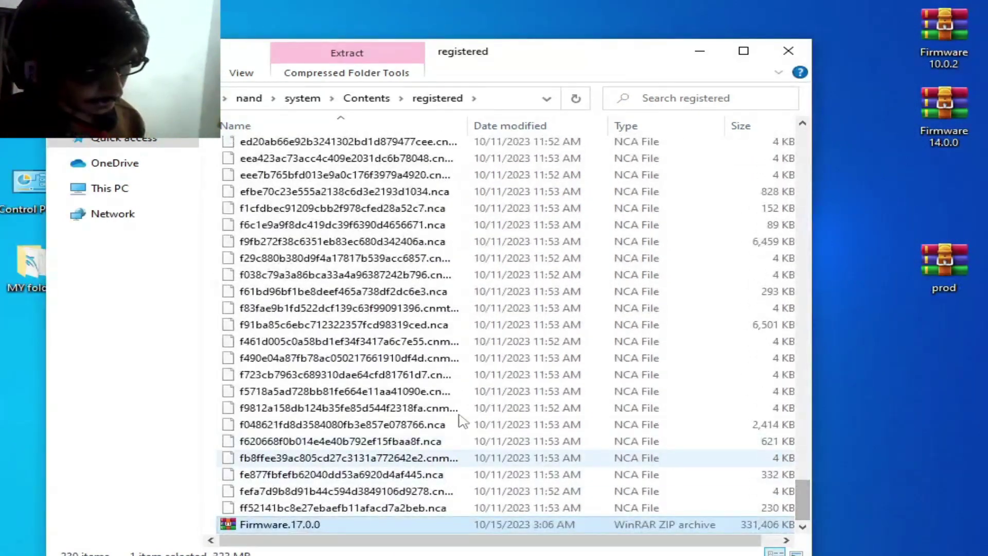
{"action": "left_click_drag", "start_coordinate": [283, 525], "coordinate": [979, 423]}
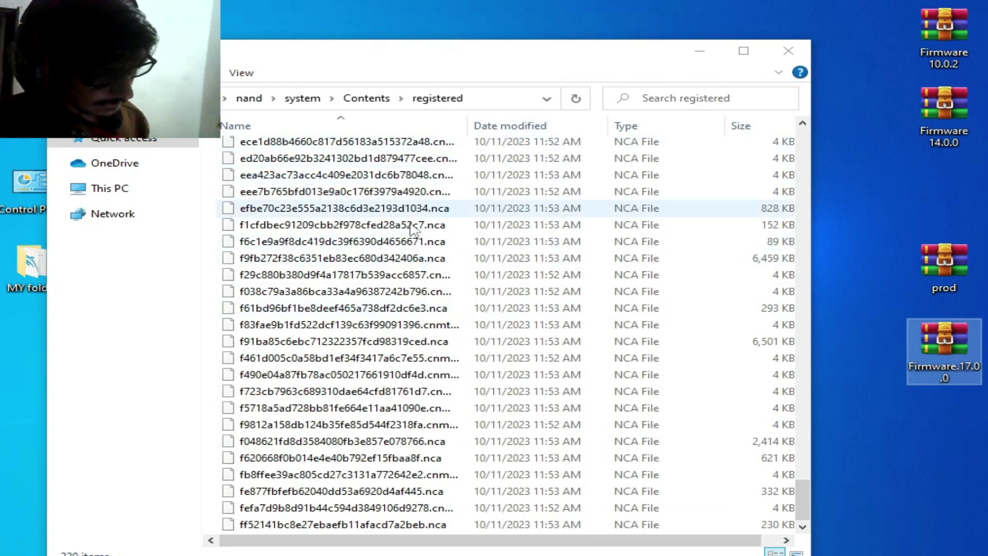
{"action": "left_click", "coordinate": [790, 51]}
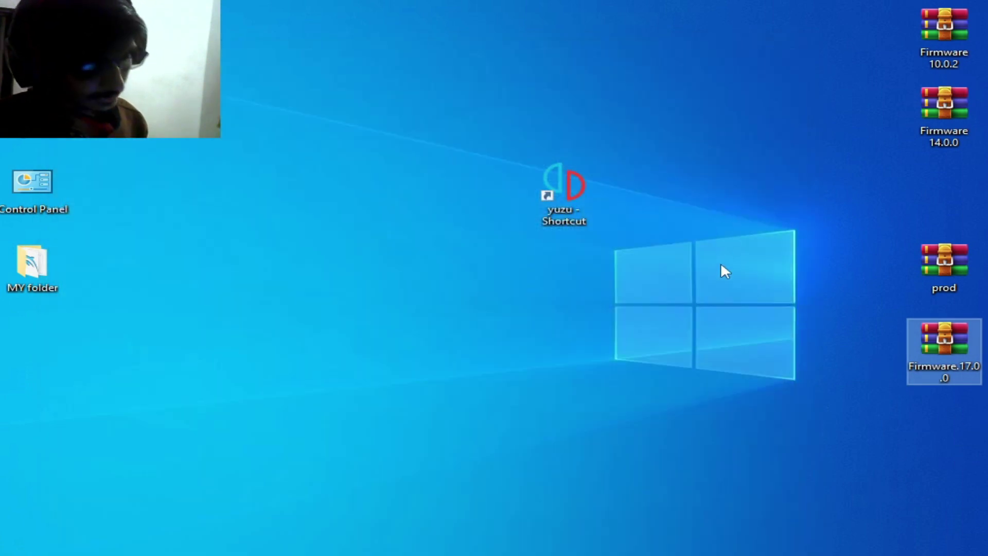
Launch yuzu from its shortcut and dismiss the System Archive Decryption Failed warning
{"action": "right_click", "coordinate": [550, 178]}
{"action": "left_click", "coordinate": [585, 189]}
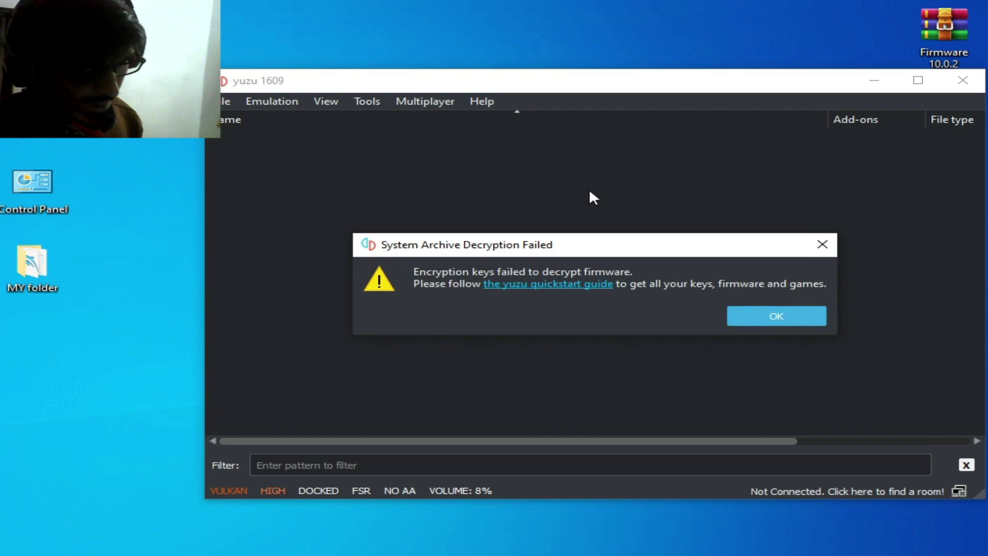
{"action": "left_click", "coordinate": [775, 316]}
{"action": "left_click", "coordinate": [371, 101]}
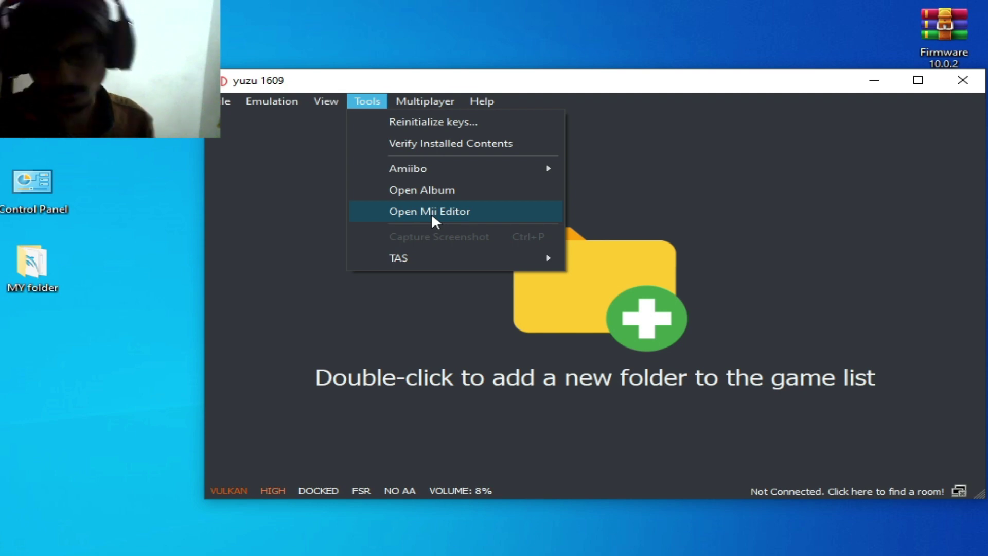
Open the Mii Editor and choose a male Look-Alike to check the grid for faces
{"action": "left_click", "coordinate": [433, 216]}
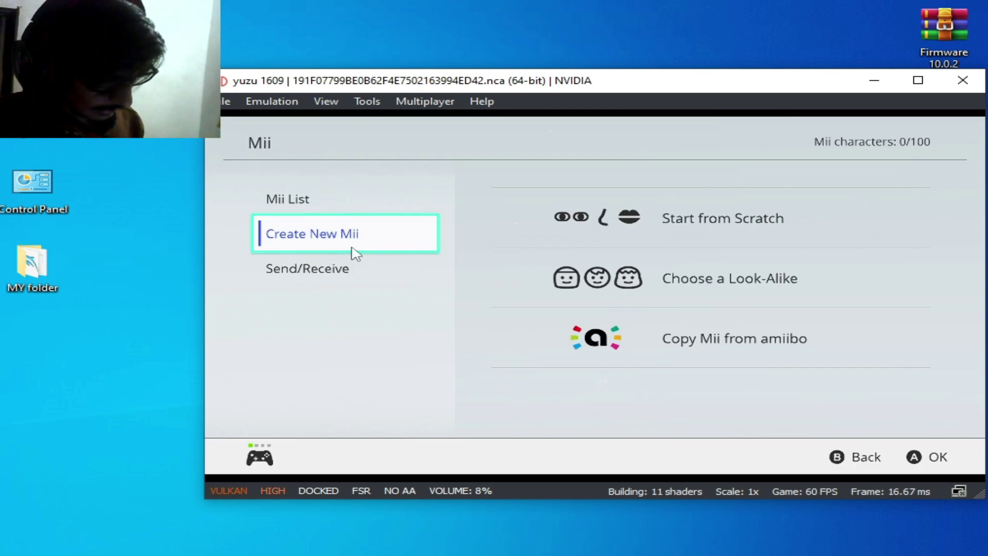
{"action": "left_click", "coordinate": [713, 278]}
{"action": "left_click", "coordinate": [496, 293]}
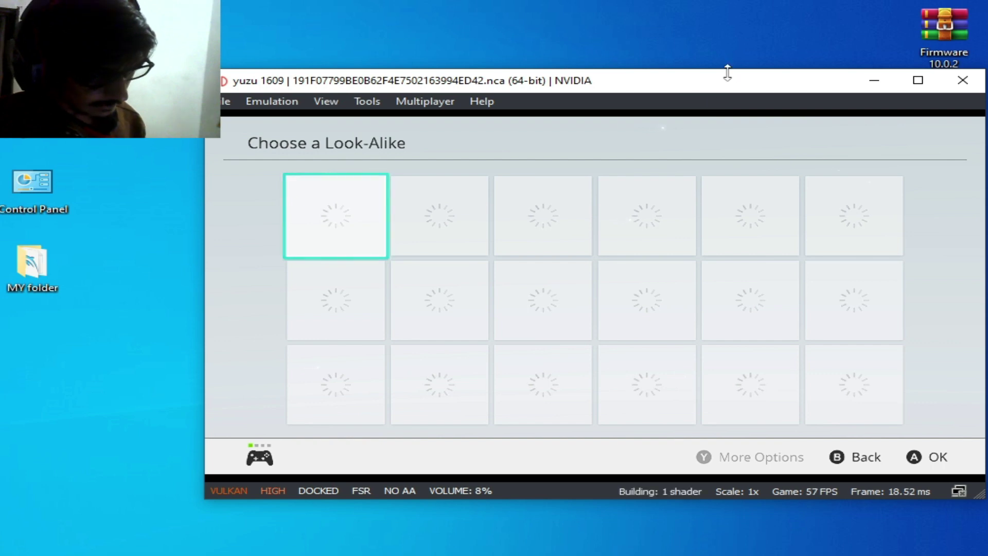
{"action": "left_click_drag", "start_coordinate": [727, 82], "coordinate": [667, 72]}
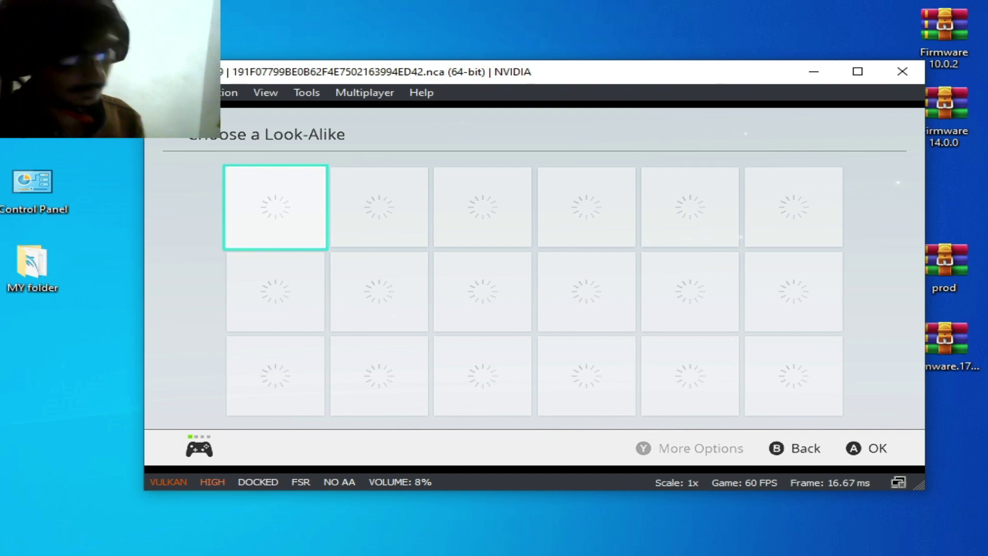
Stop the running Mii Editor with Emulation > Stop and confirm exiting
{"action": "left_click", "coordinate": [160, 93]}
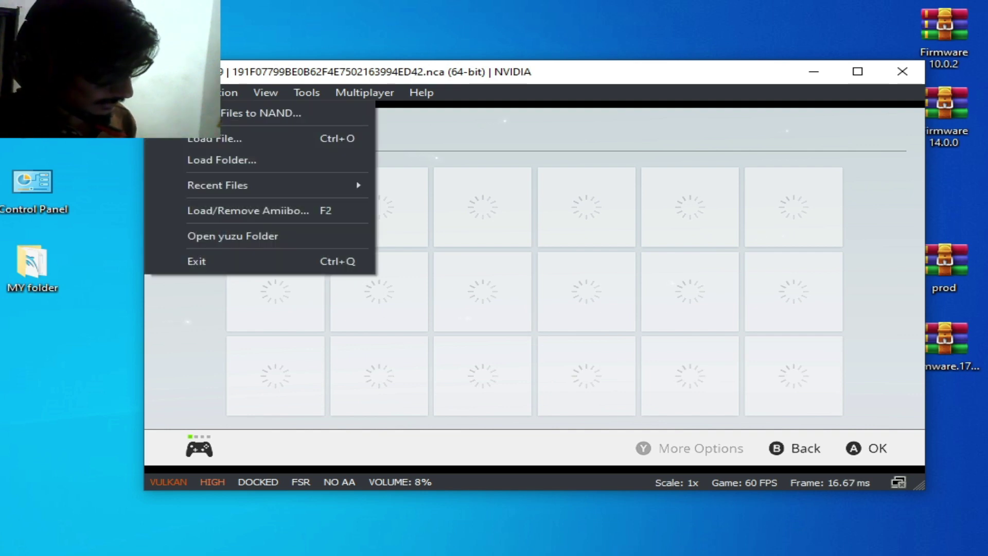
{"action": "left_click", "coordinate": [221, 92]}
{"action": "left_click", "coordinate": [221, 92]}
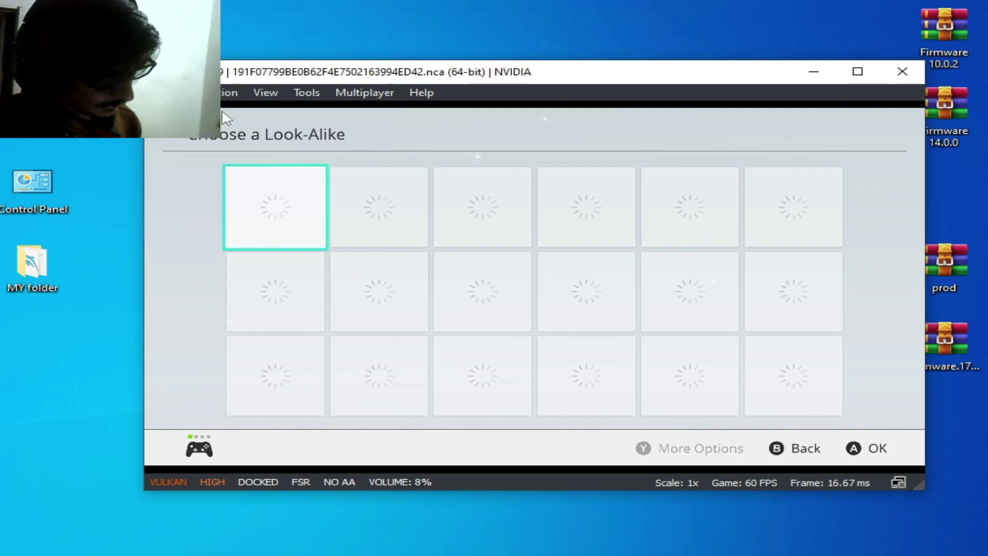
{"action": "left_click", "coordinate": [224, 94]}
{"action": "left_click", "coordinate": [236, 140]}
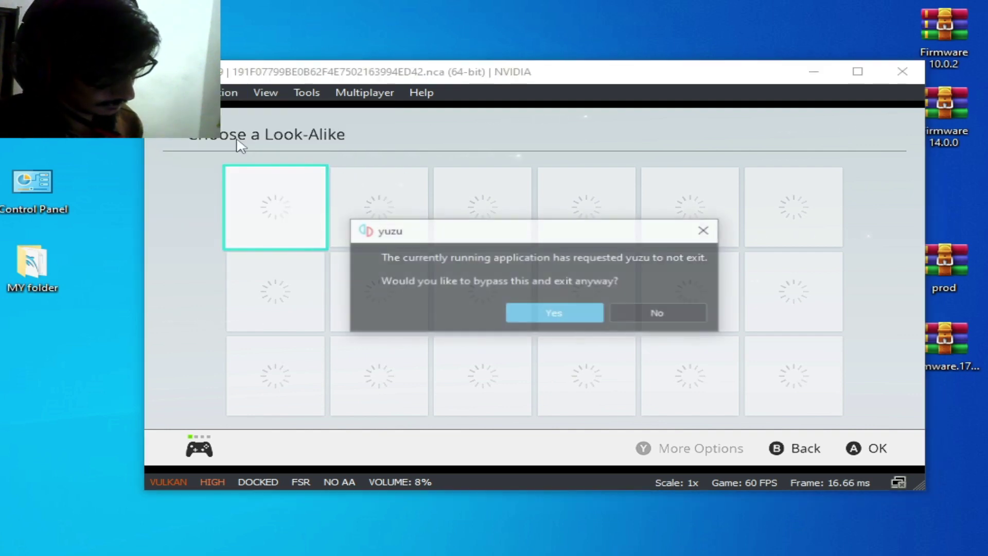
{"action": "left_click", "coordinate": [569, 315]}
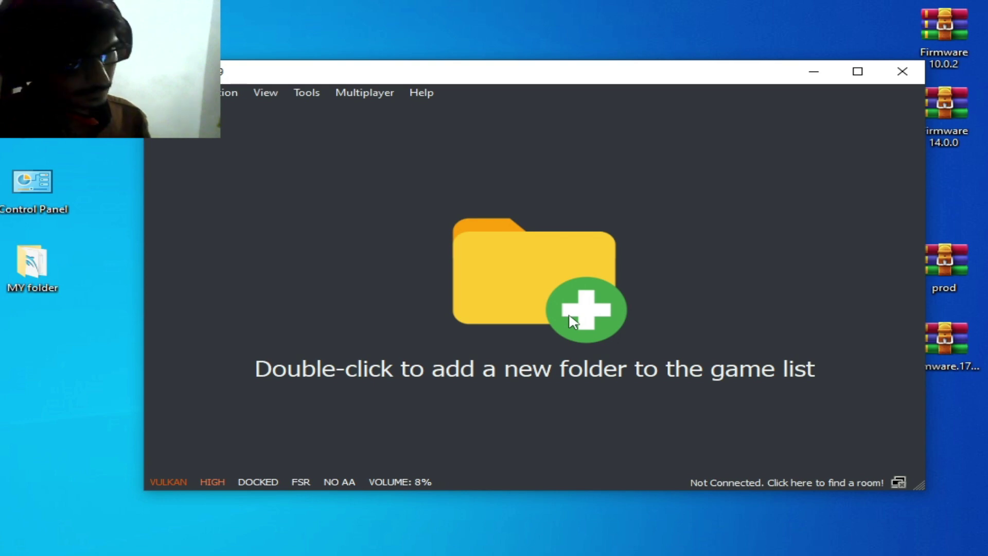
Reposition the window and choose File > Open yuzu Folder
{"action": "left_click_drag", "start_coordinate": [678, 72], "coordinate": [636, 117]}
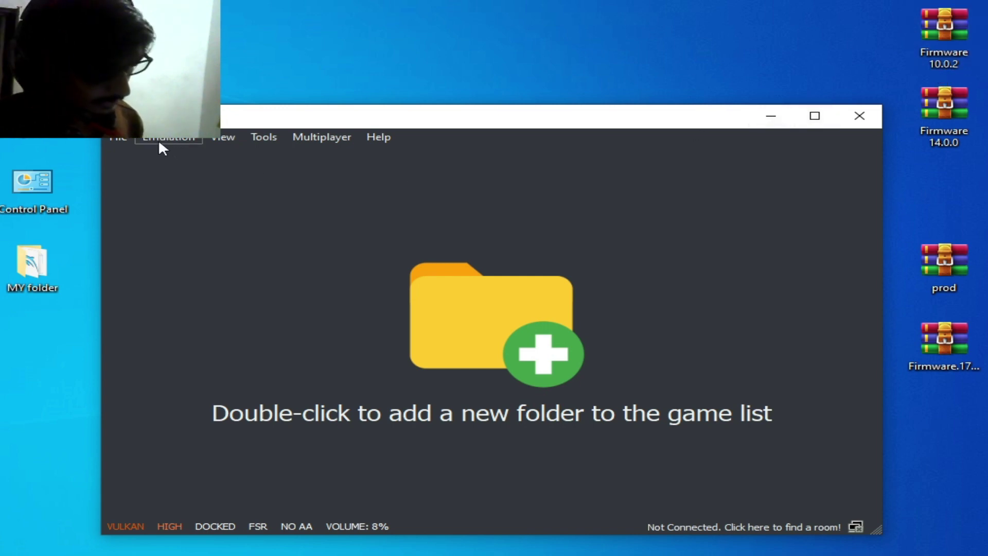
{"action": "left_click", "coordinate": [124, 138]}
{"action": "left_click", "coordinate": [172, 280]}
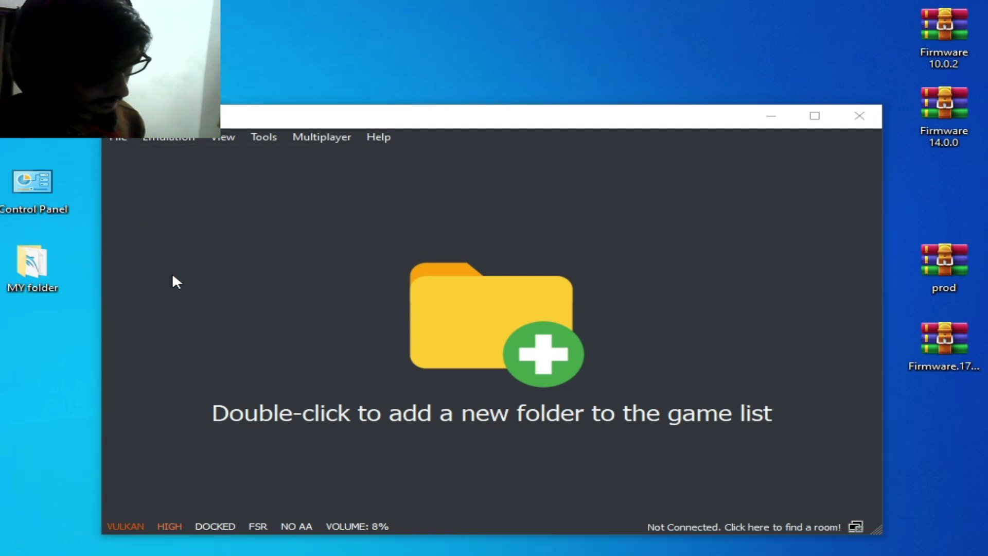
Navigate into nand\system\Contents\registered in the yuzu folder
{"action": "double_click", "coordinate": [273, 297]}
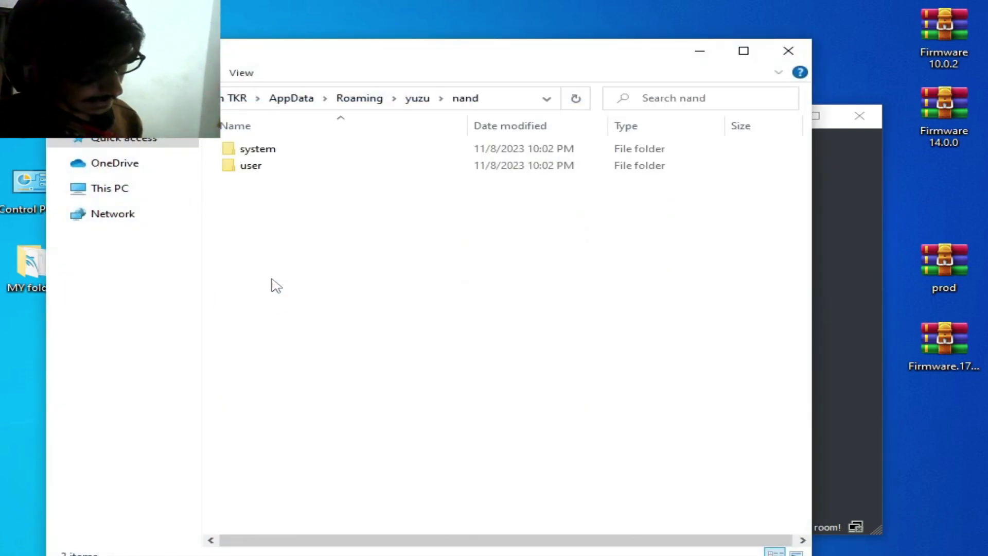
{"action": "double_click", "coordinate": [274, 153]}
{"action": "double_click", "coordinate": [274, 154]}
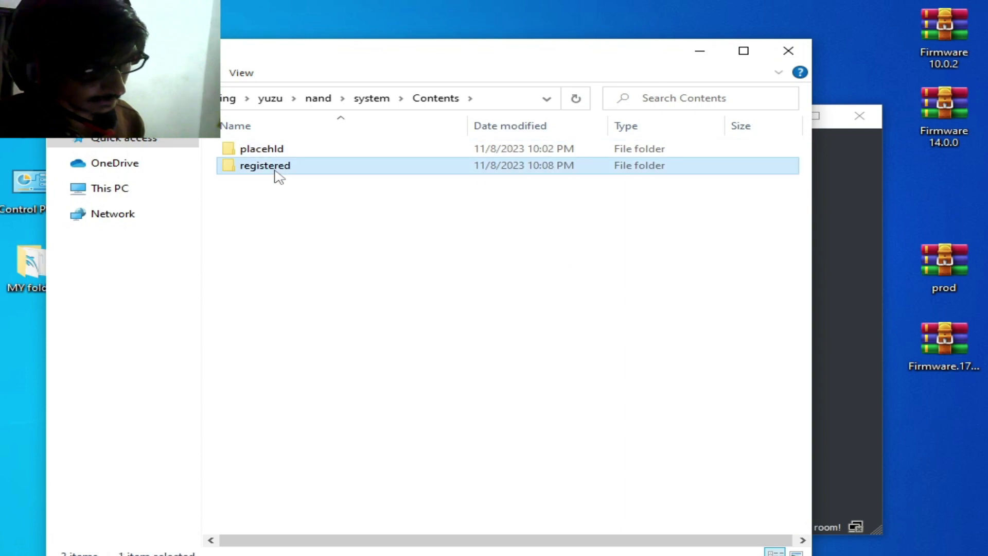
{"action": "double_click", "coordinate": [273, 166]}
Delete all 229 NCA files, closing yuzu to free the locked one, then move Firmware 10.0.2 in
{"action": "left_click_drag", "start_coordinate": [210, 143], "coordinate": [386, 528]}
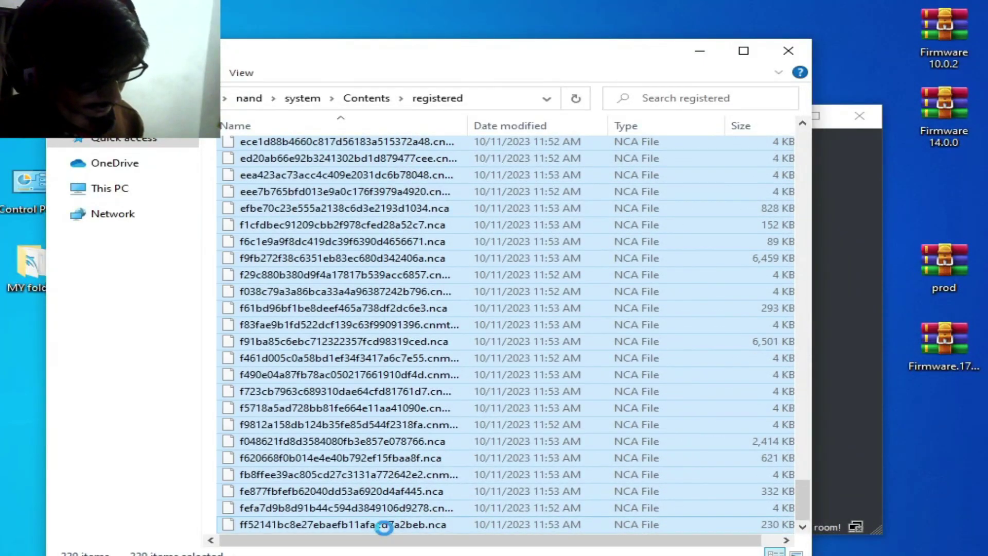
{"action": "right_click", "coordinate": [386, 526]}
{"action": "left_click", "coordinate": [434, 474]}
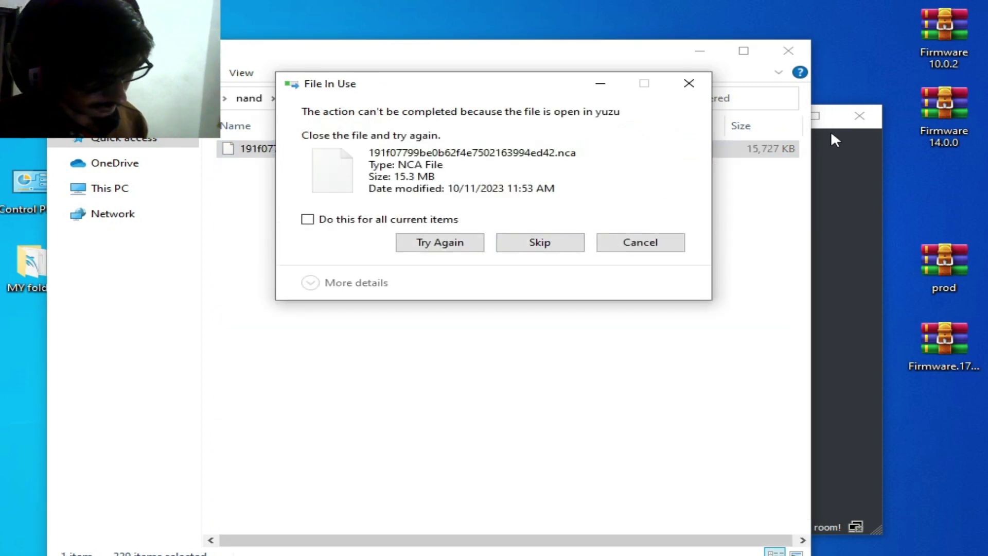
{"action": "left_click", "coordinate": [859, 116]}
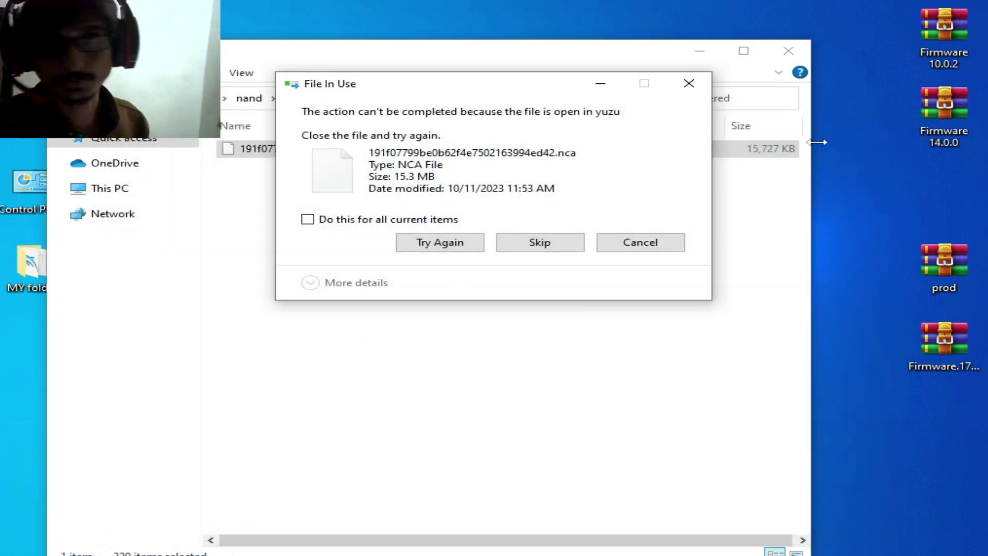
{"action": "left_click", "coordinate": [437, 245]}
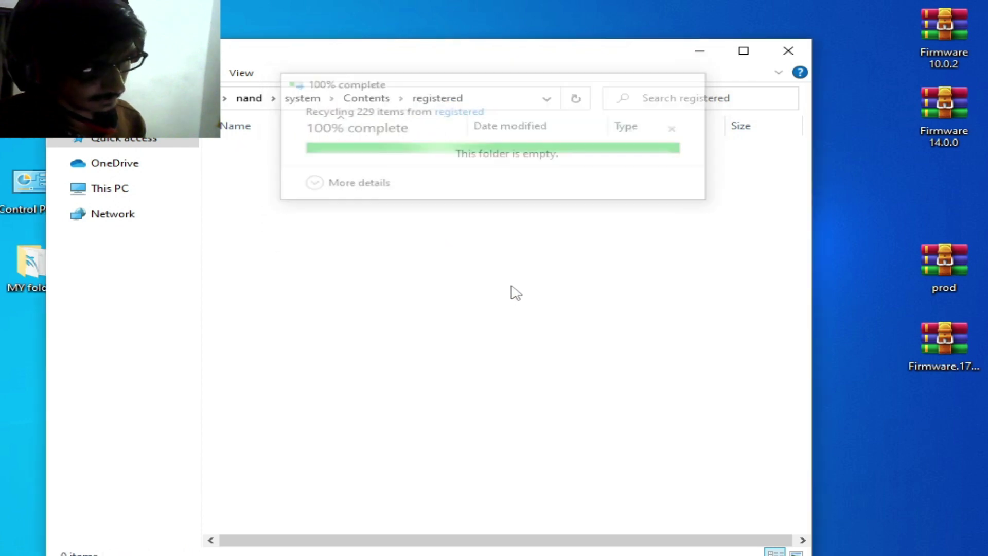
{"action": "left_click_drag", "start_coordinate": [943, 52], "coordinate": [419, 271]}
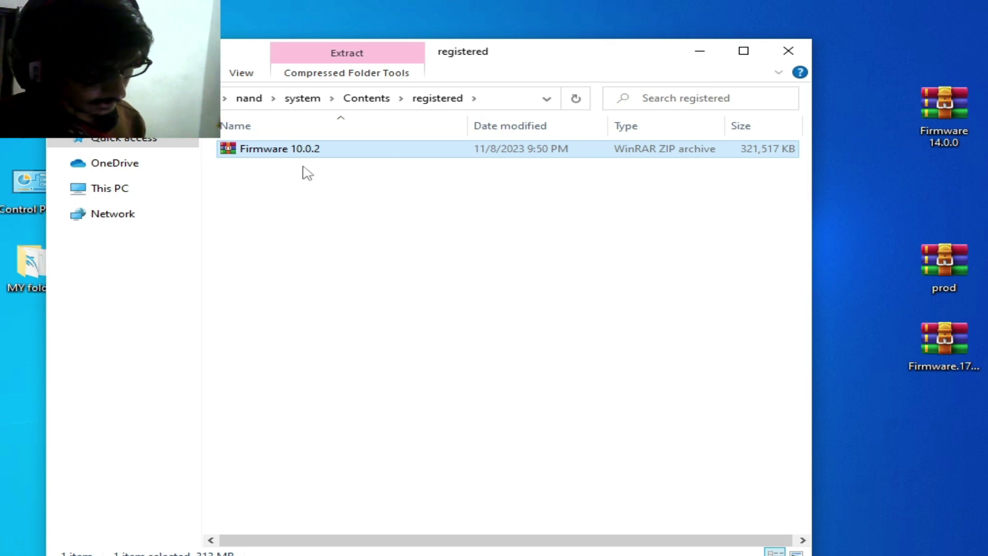
Extract Firmware 10.0.2 into registered, return the archive to the desktop, and close Explorer
{"action": "right_click", "coordinate": [274, 151]}
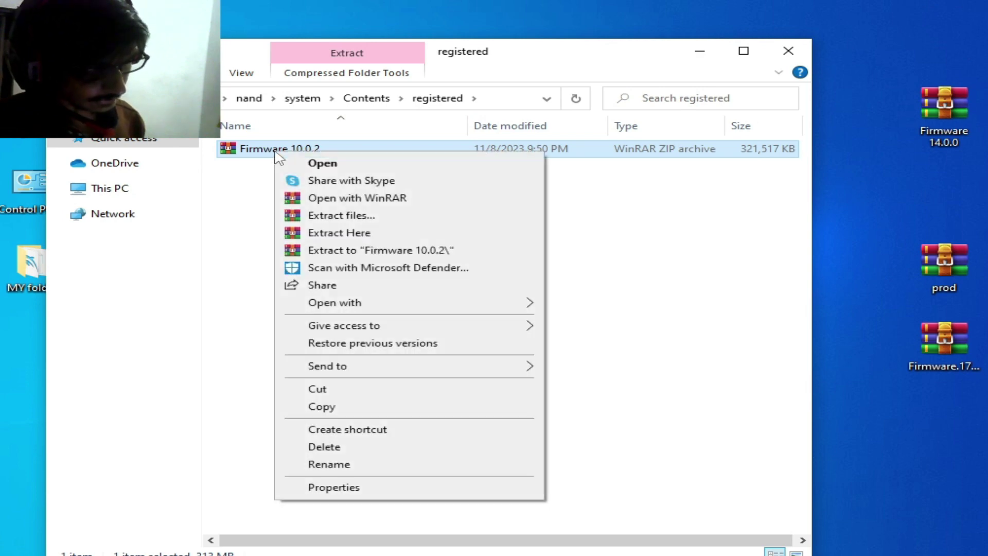
{"action": "left_click", "coordinate": [316, 230]}
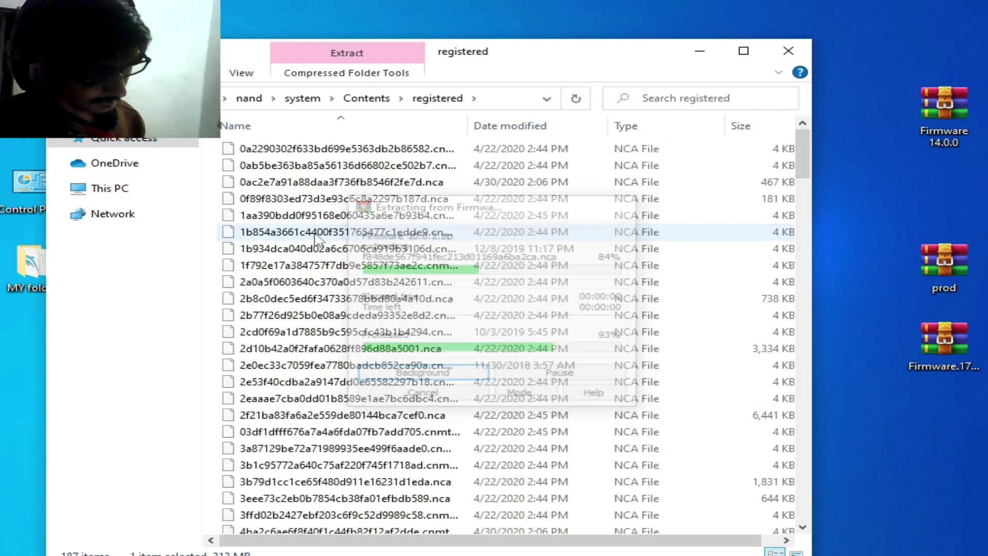
{"action": "left_click_drag", "start_coordinate": [803, 155], "coordinate": [800, 502]}
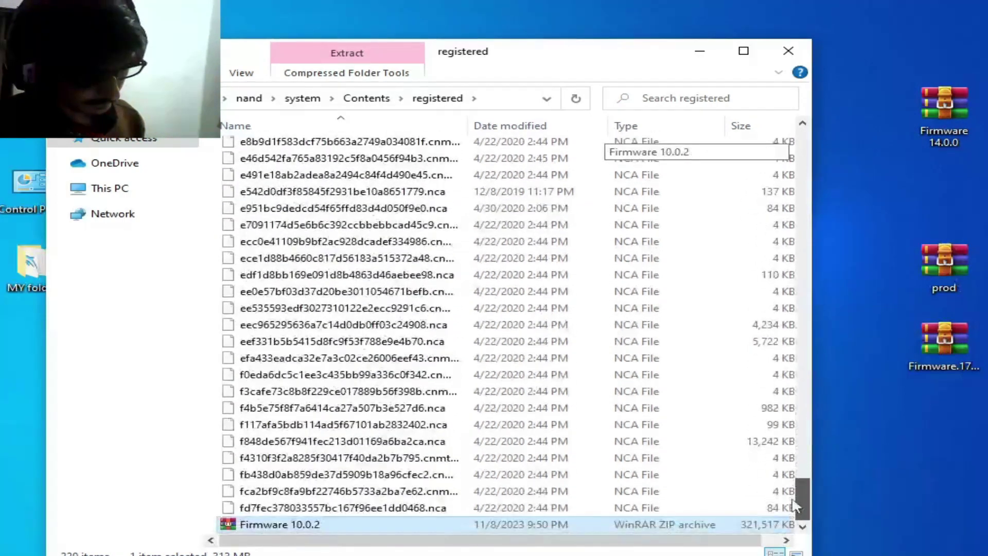
{"action": "left_click_drag", "start_coordinate": [306, 527], "coordinate": [919, 73]}
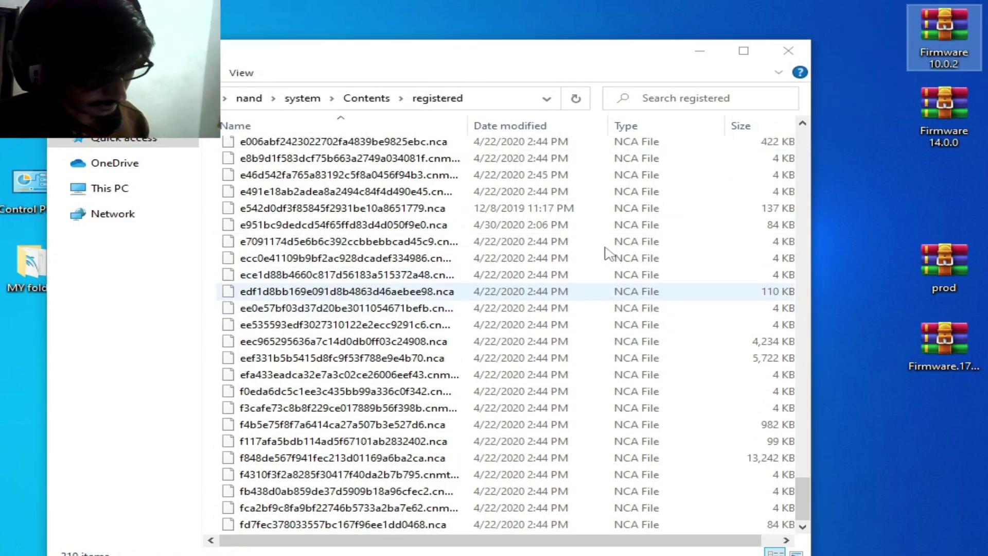
{"action": "left_click", "coordinate": [787, 51]}
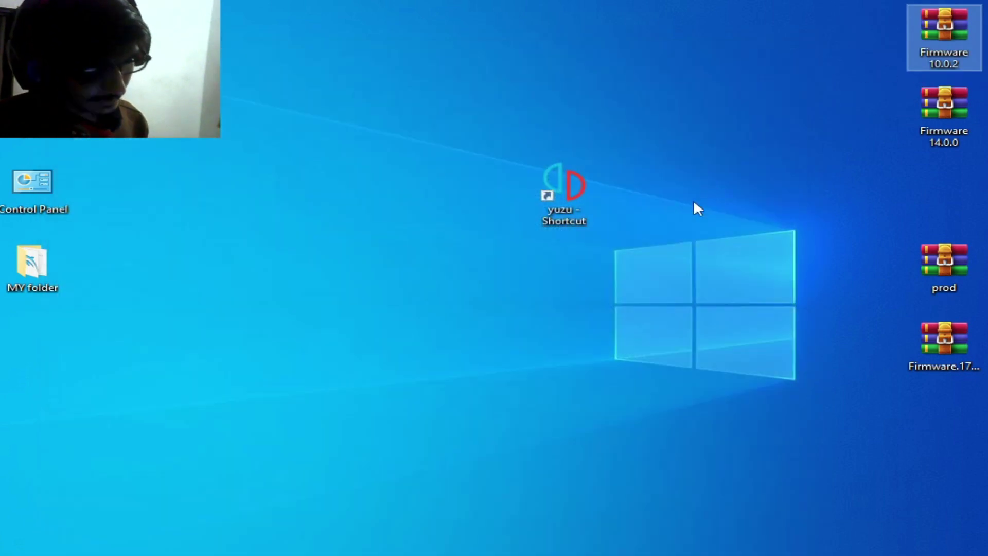
{"action": "right_click", "coordinate": [566, 193]}
{"action": "left_click", "coordinate": [600, 191]}
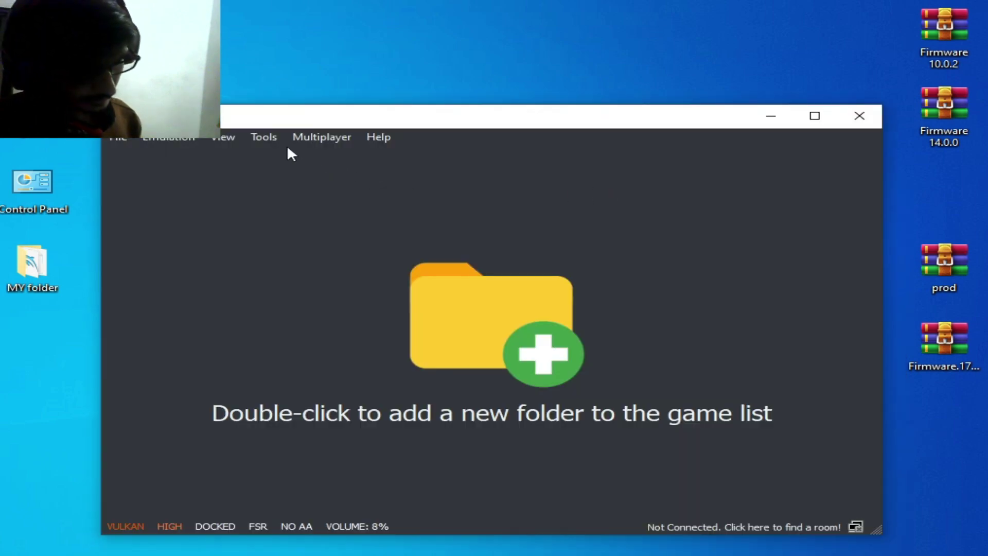
{"action": "left_click", "coordinate": [265, 138]}
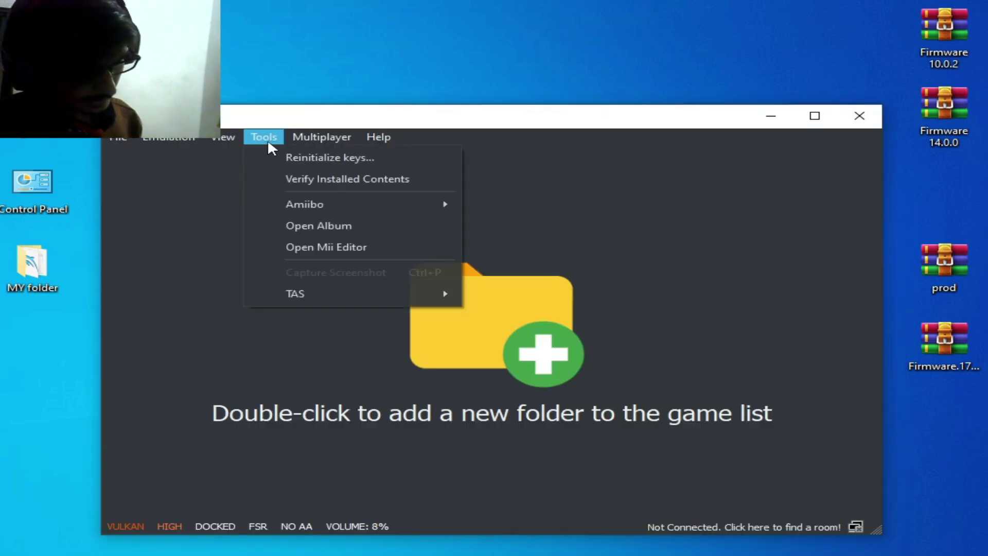
{"action": "left_click", "coordinate": [323, 252]}
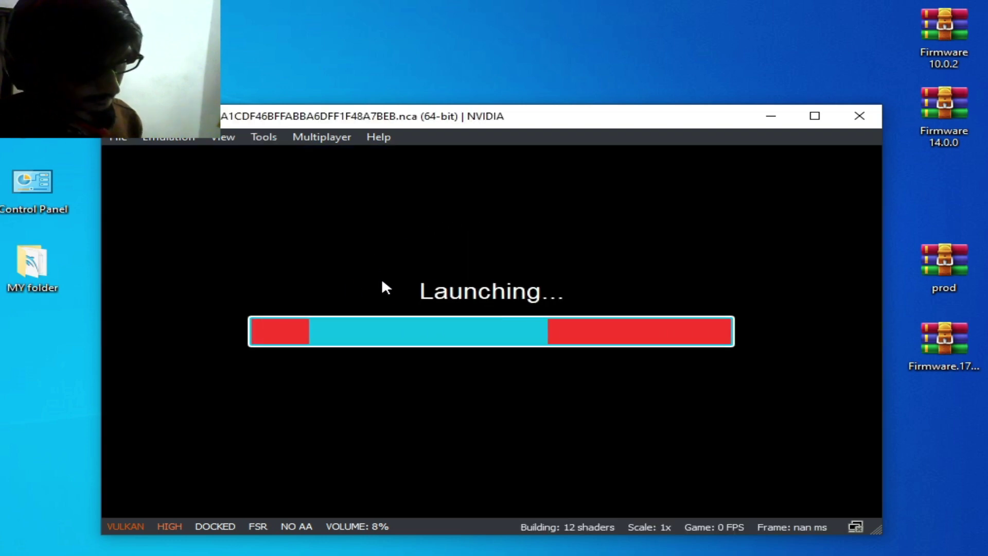
{"action": "left_click_drag", "start_coordinate": [484, 126], "coordinate": [573, 155]}
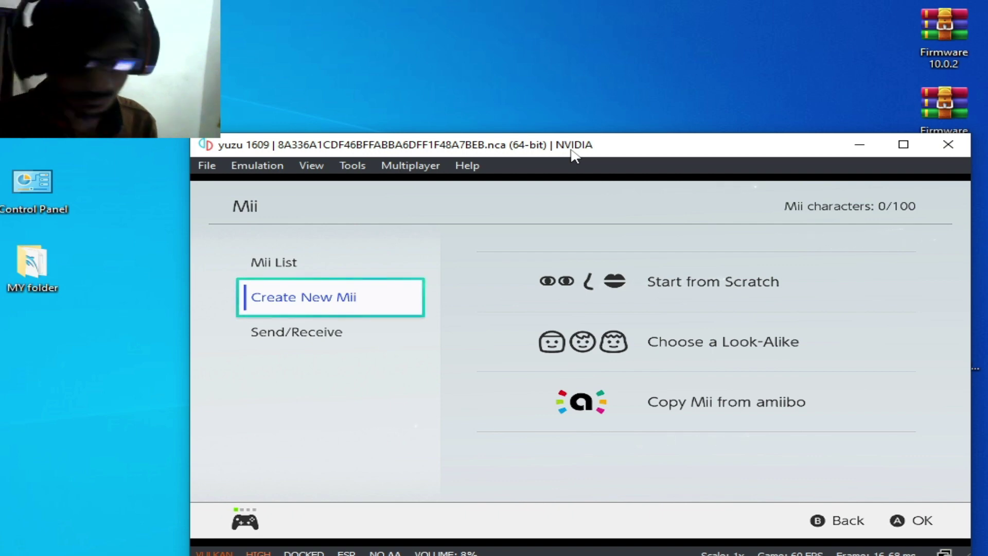
{"action": "left_click", "coordinate": [678, 345]}
{"action": "left_click", "coordinate": [544, 388]}
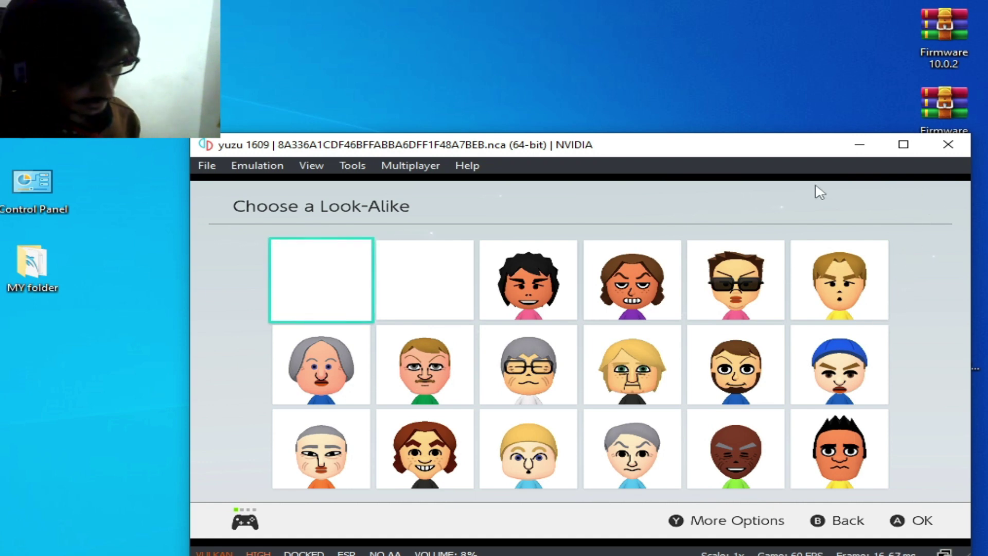
{"action": "left_click", "coordinate": [946, 147]}
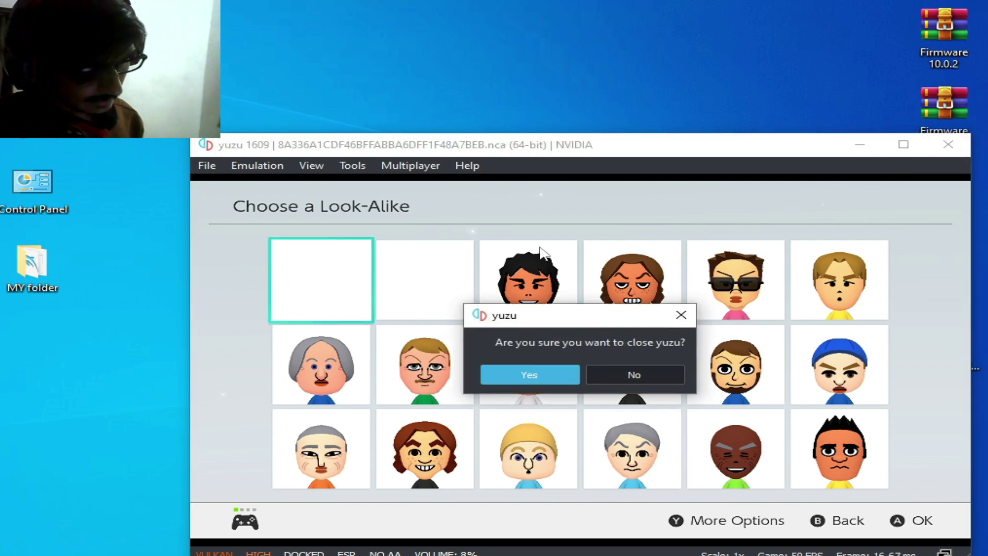
{"action": "left_click", "coordinate": [558, 362]}
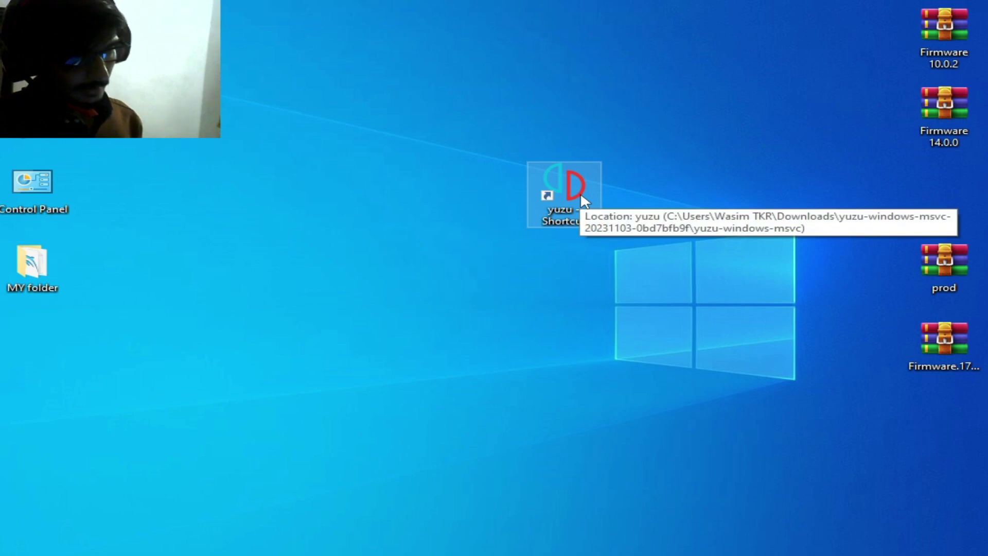
Launch yuzu from the desktop shortcut and move its window up and left
{"action": "double_click", "coordinate": [579, 195]}
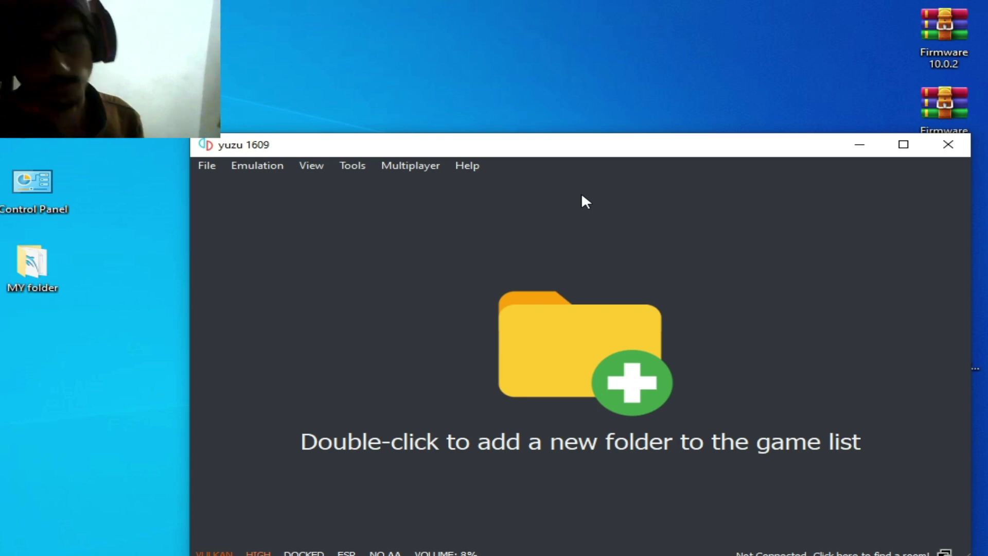
{"action": "left_click_drag", "start_coordinate": [585, 151], "coordinate": [521, 64]}
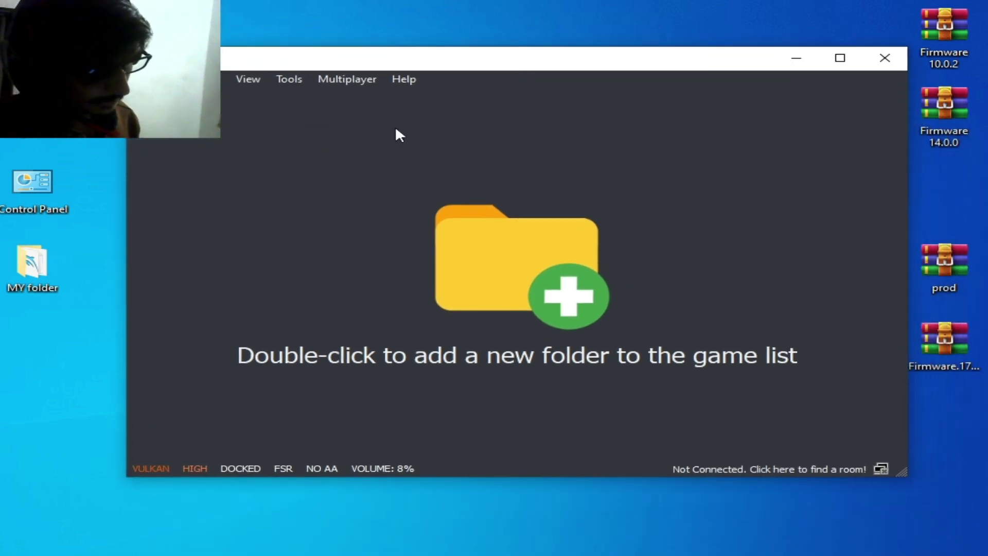
Open yuzu's data folder via Alt+F and navigate into nand\system\Contents\registered
{"action": "key", "text": "alt+f"}
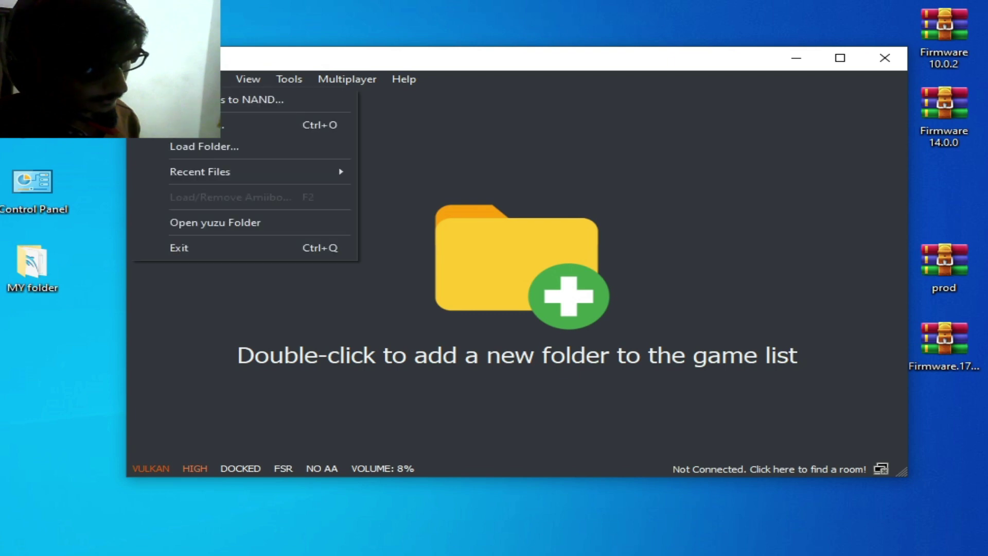
{"action": "left_click", "coordinate": [208, 232]}
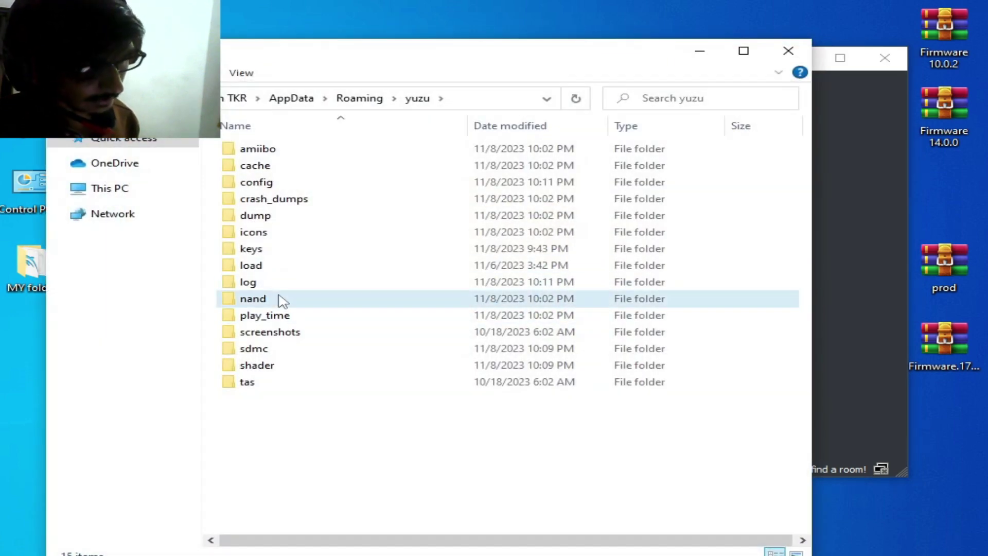
{"action": "double_click", "coordinate": [279, 296]}
{"action": "double_click", "coordinate": [287, 153]}
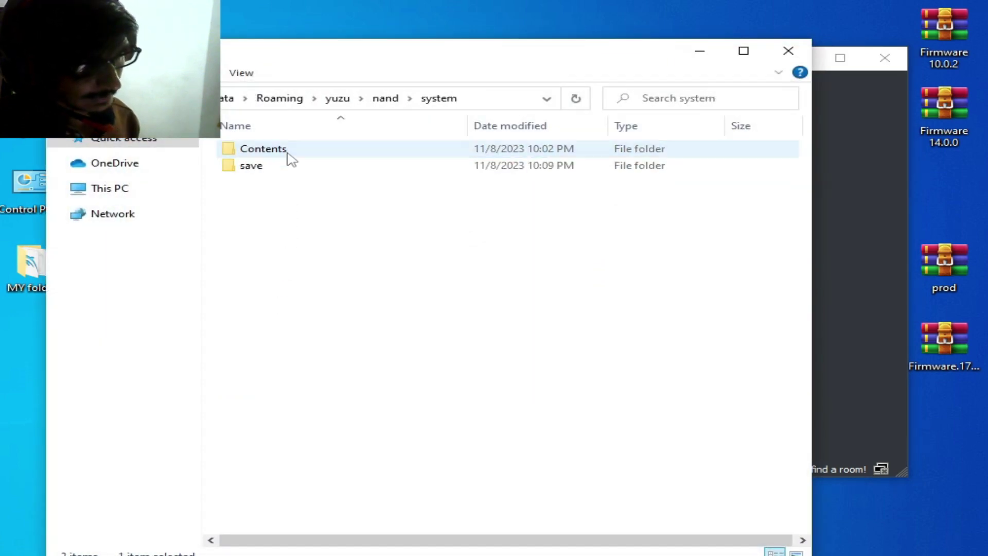
{"action": "double_click", "coordinate": [288, 154]}
{"action": "double_click", "coordinate": [286, 165]}
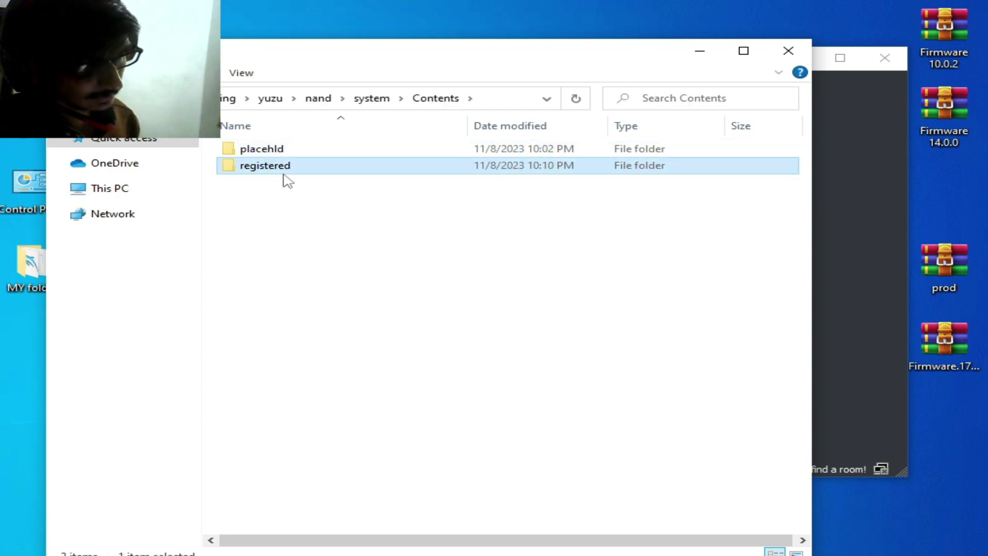
Select all 219 NCA firmware files and delete them
{"action": "left_click_drag", "start_coordinate": [213, 143], "coordinate": [419, 540]}
{"action": "right_click", "coordinate": [419, 524]}
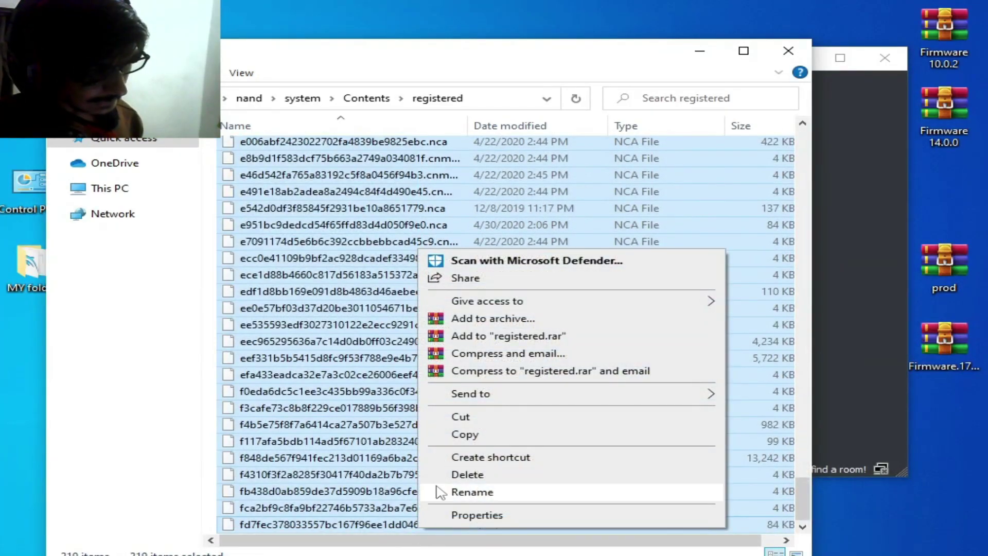
{"action": "left_click", "coordinate": [453, 479]}
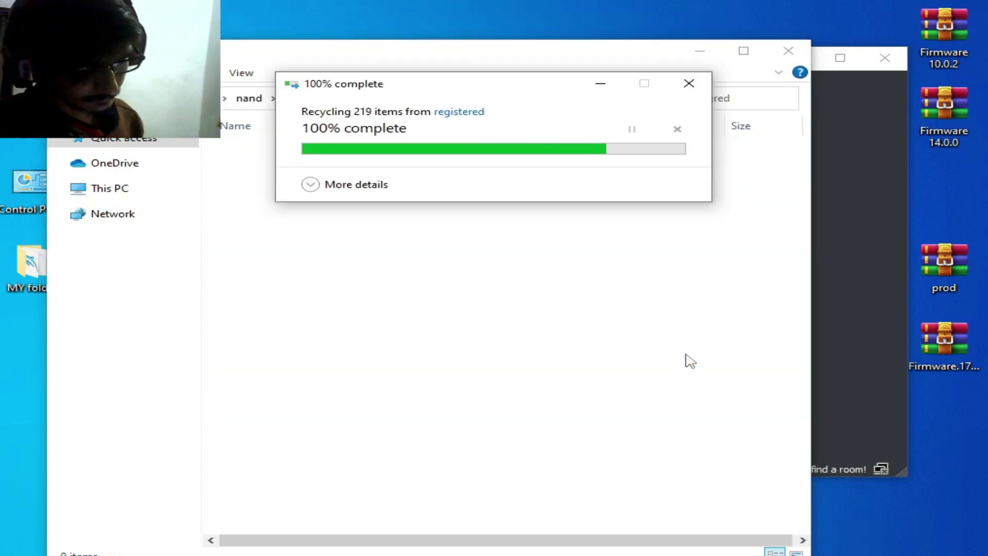
Extract the Firmware.17.0.0 archive inside yuzu's registered folder, then move the archive back to the desktop
{"action": "left_click_drag", "start_coordinate": [950, 341], "coordinate": [518, 289]}
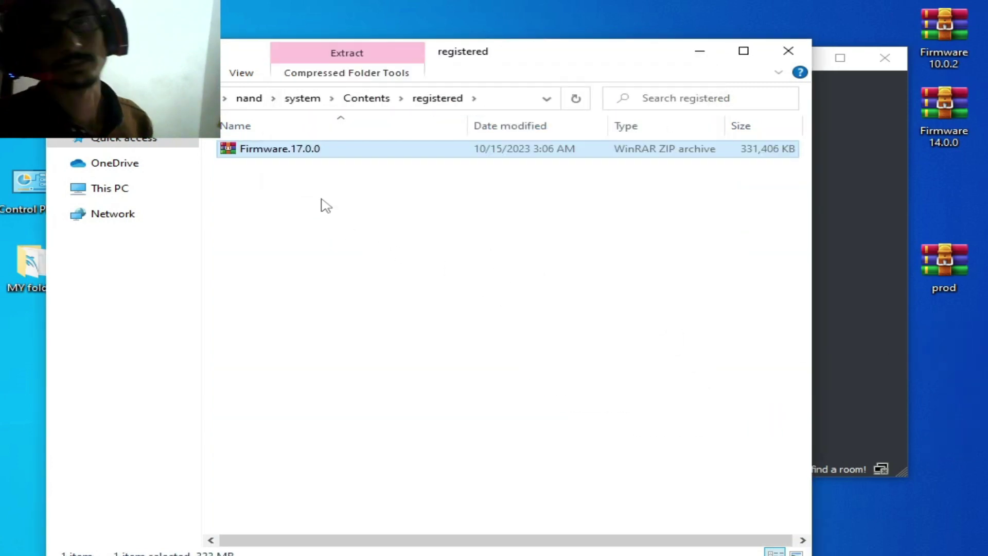
{"action": "right_click", "coordinate": [257, 154]}
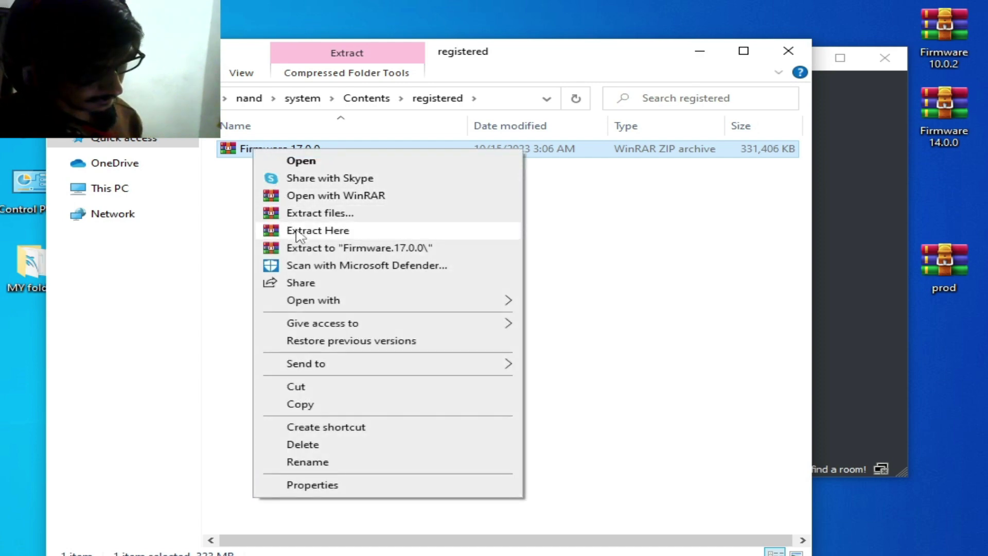
{"action": "left_click", "coordinate": [299, 231]}
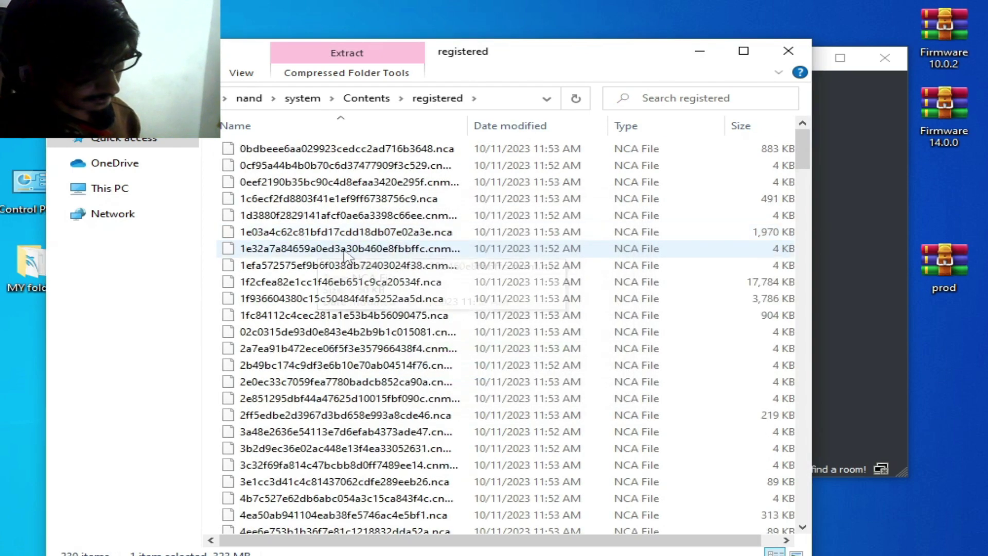
{"action": "left_click_drag", "start_coordinate": [803, 149], "coordinate": [807, 525]}
{"action": "left_click_drag", "start_coordinate": [277, 524], "coordinate": [954, 442]}
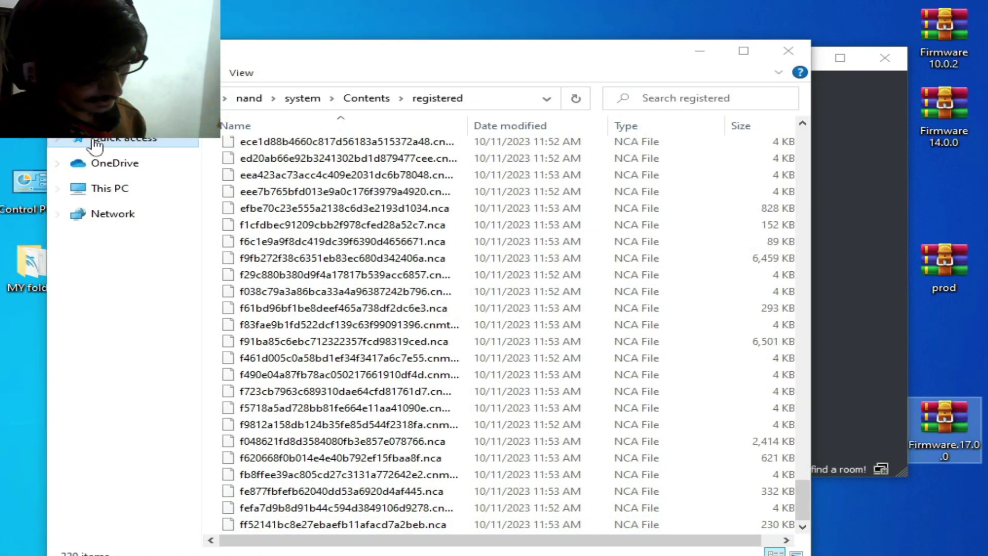
Check the contents of yuzu's keys folder, then close File Explorer and yuzu
{"action": "key", "text": "BackSpace"}
{"action": "key", "text": "BackSpace"}
{"action": "key", "text": "BackSpace"}
{"action": "key", "text": "BackSpace"}
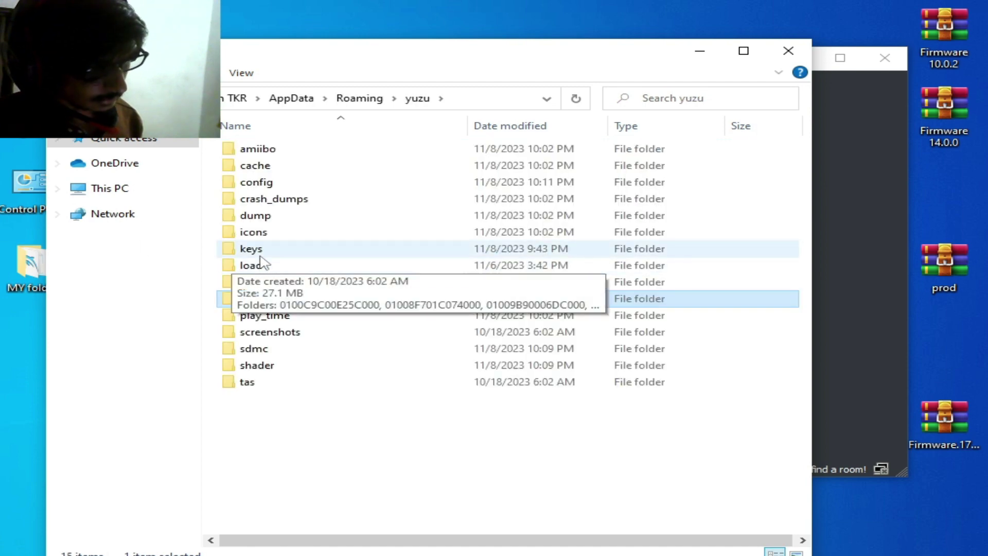
{"action": "double_click", "coordinate": [261, 251]}
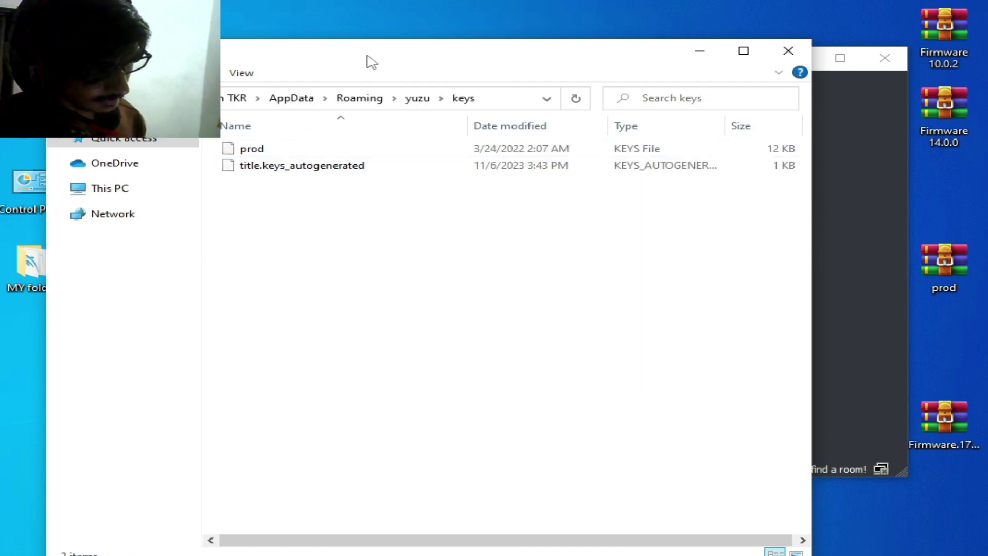
{"action": "left_click_drag", "start_coordinate": [372, 62], "coordinate": [388, 112]}
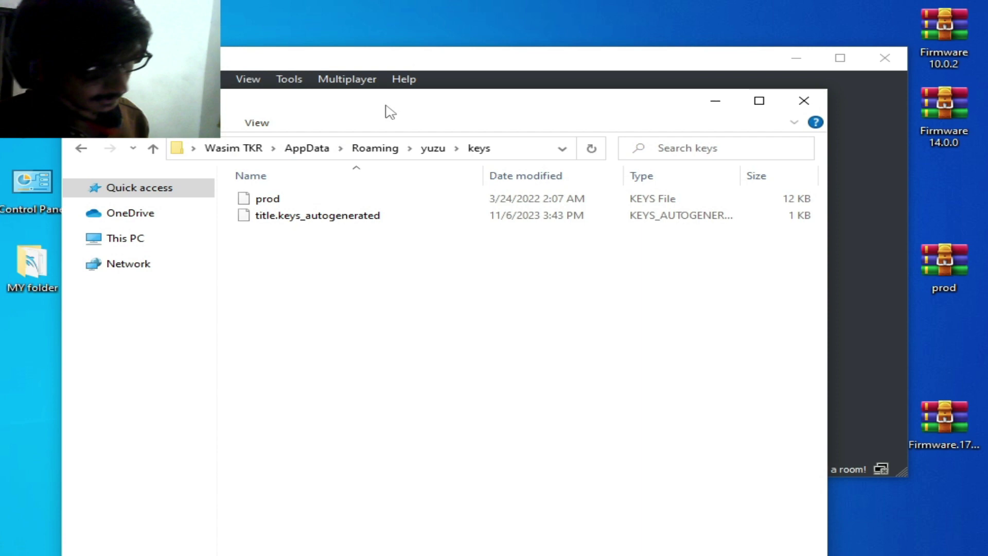
{"action": "left_click", "coordinate": [798, 107]}
{"action": "left_click", "coordinate": [886, 57]}
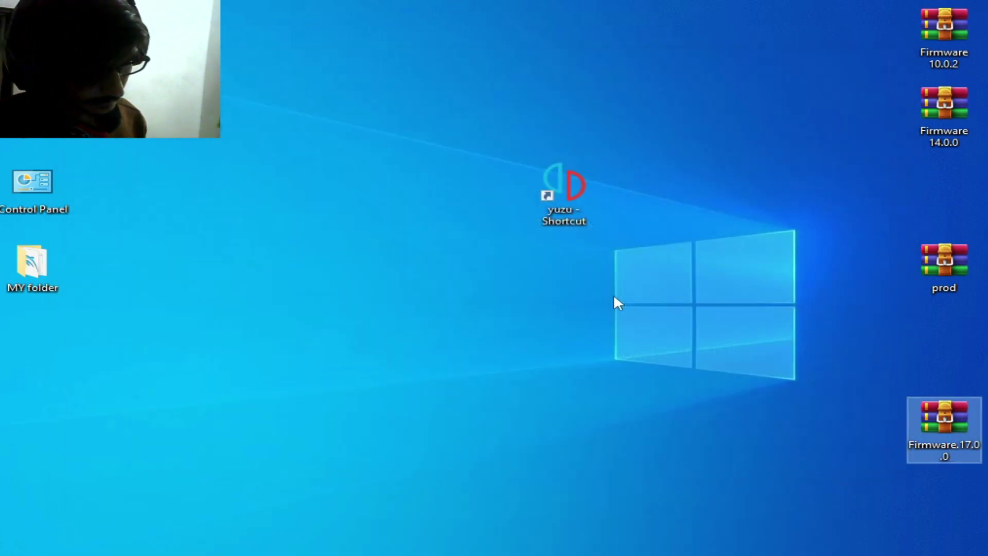
Relaunch yuzu, dismiss the firmware decryption warning, and start the Mii Editor from Tools
{"action": "double_click", "coordinate": [591, 198]}
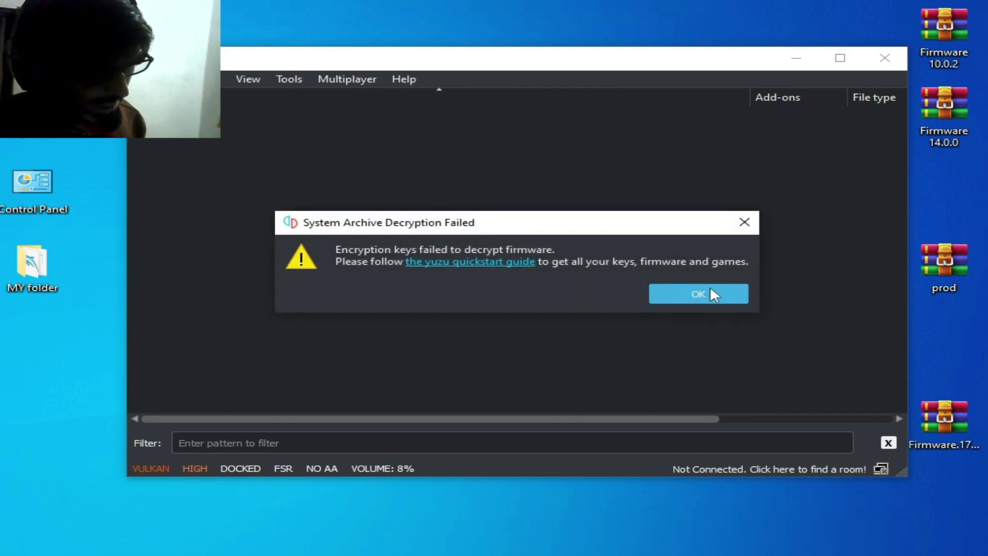
{"action": "left_click", "coordinate": [713, 294]}
{"action": "left_click", "coordinate": [289, 79]}
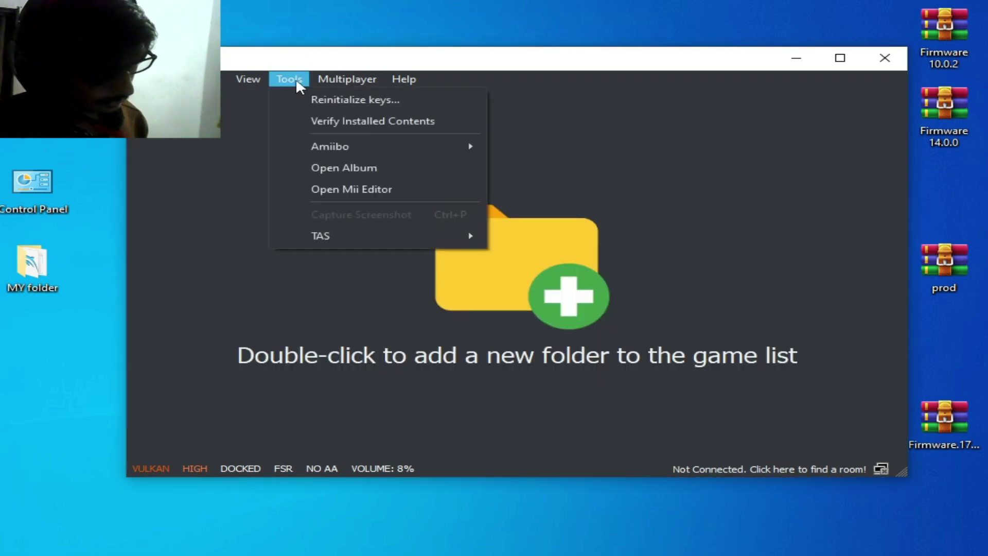
{"action": "left_click", "coordinate": [341, 183]}
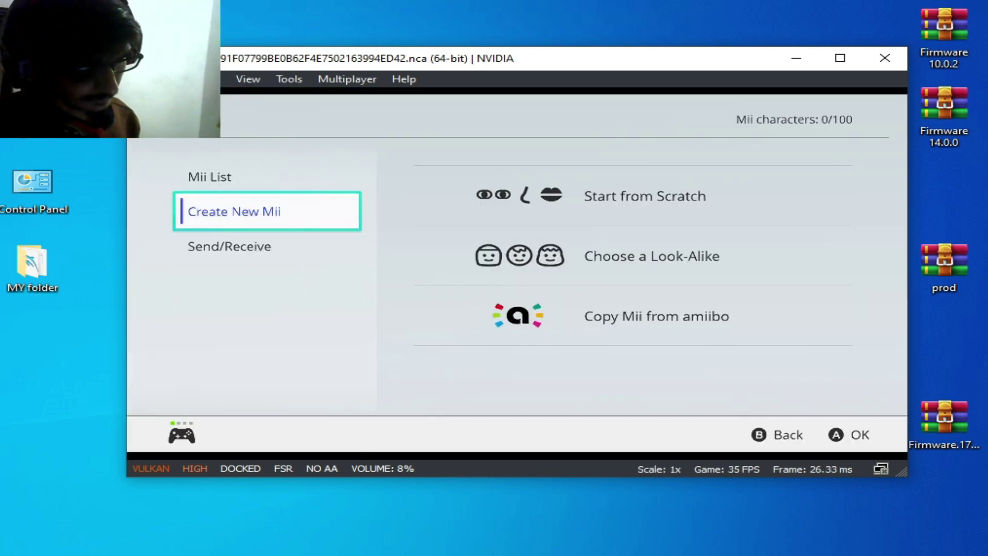
Choose a Male look-alike, which never loads, then cancel quitting and stop emulation
{"action": "left_click", "coordinate": [655, 257]}
{"action": "left_click", "coordinate": [479, 302]}
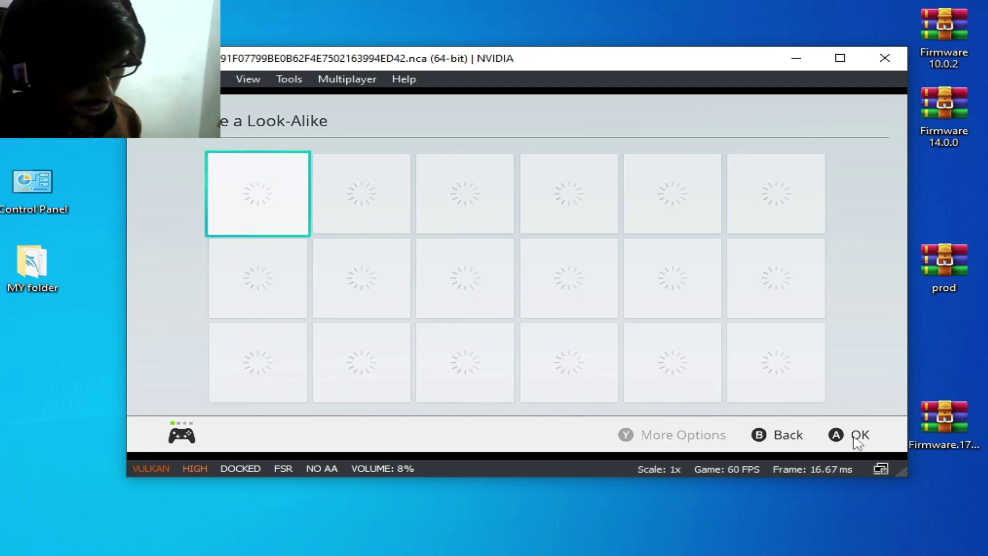
{"action": "left_click", "coordinate": [884, 60]}
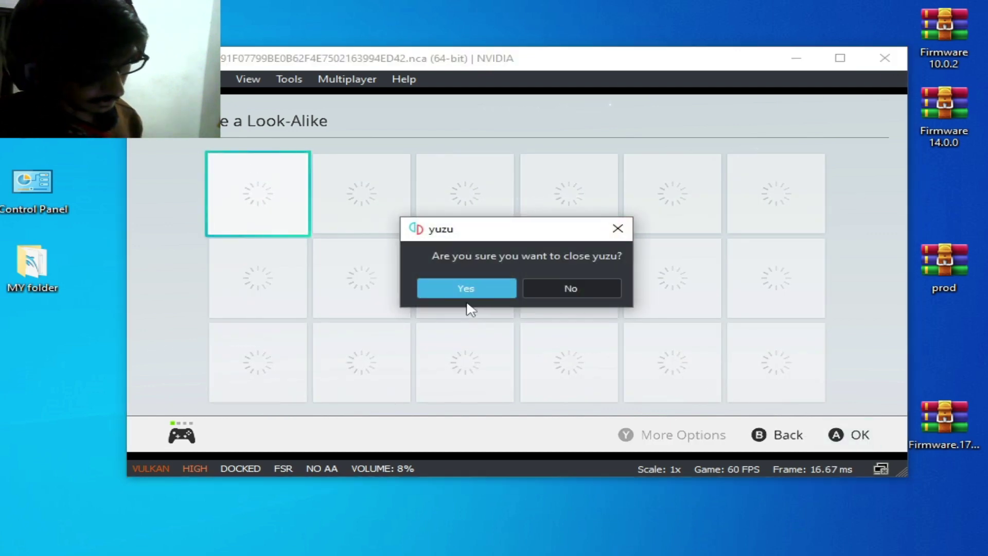
{"action": "left_click", "coordinate": [548, 289]}
{"action": "left_click", "coordinate": [205, 79]}
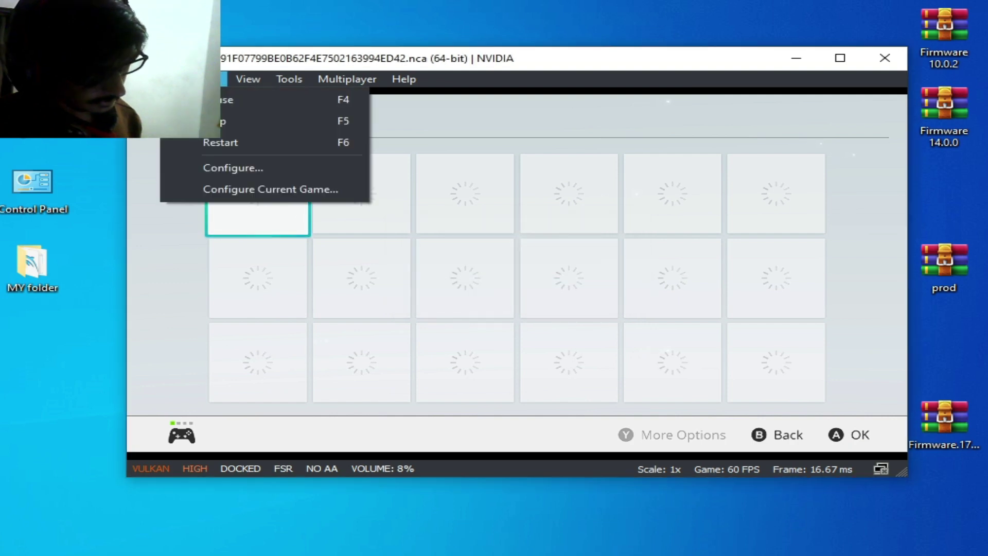
{"action": "left_click", "coordinate": [342, 120]}
Confirm the stop, open yuzu's data folder via File, close yuzu, and enter the keys folder
{"action": "left_click", "coordinate": [530, 300]}
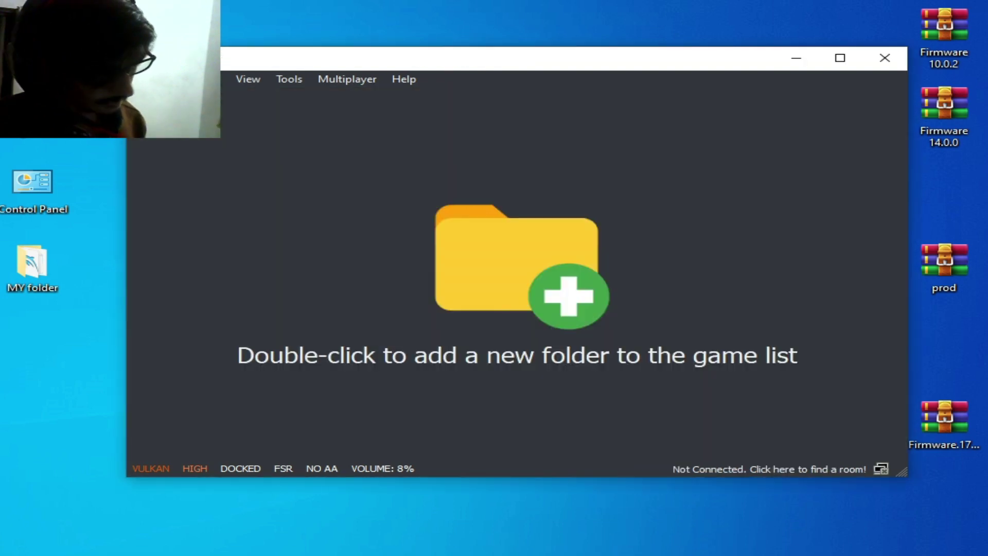
{"action": "left_click_drag", "start_coordinate": [236, 69], "coordinate": [502, 179]}
{"action": "left_click", "coordinate": [410, 189]}
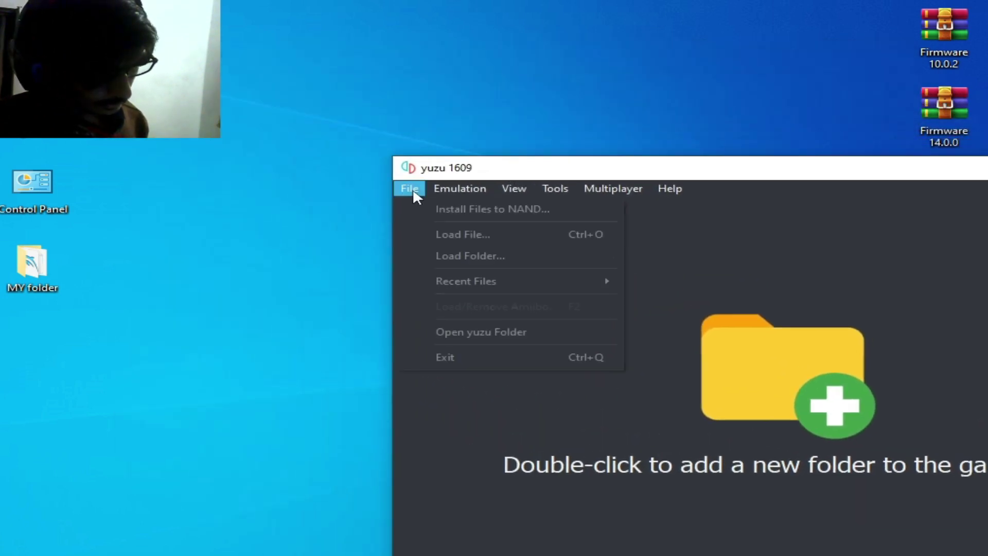
{"action": "left_click", "coordinate": [452, 332]}
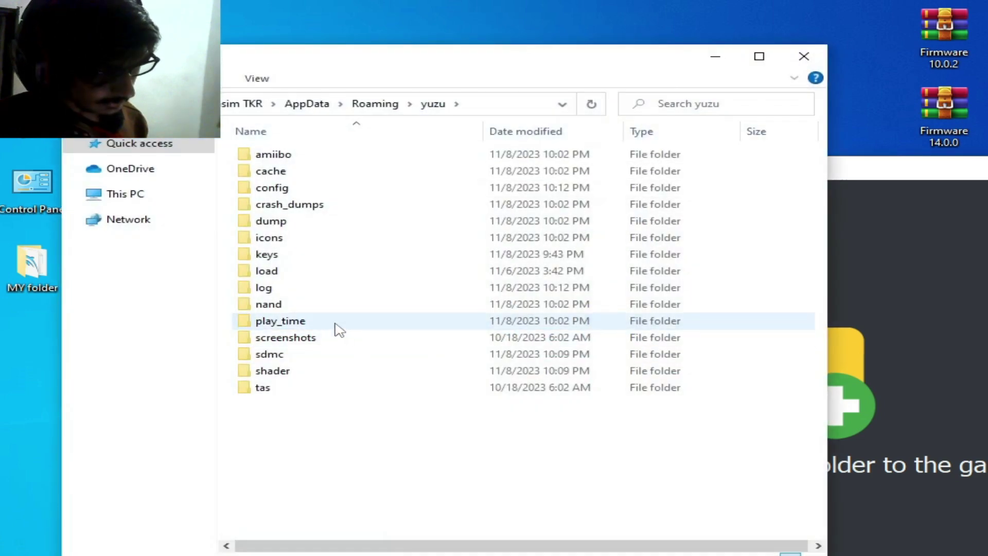
{"action": "left_click_drag", "start_coordinate": [944, 181], "coordinate": [655, 181]}
{"action": "left_click", "coordinate": [889, 166]}
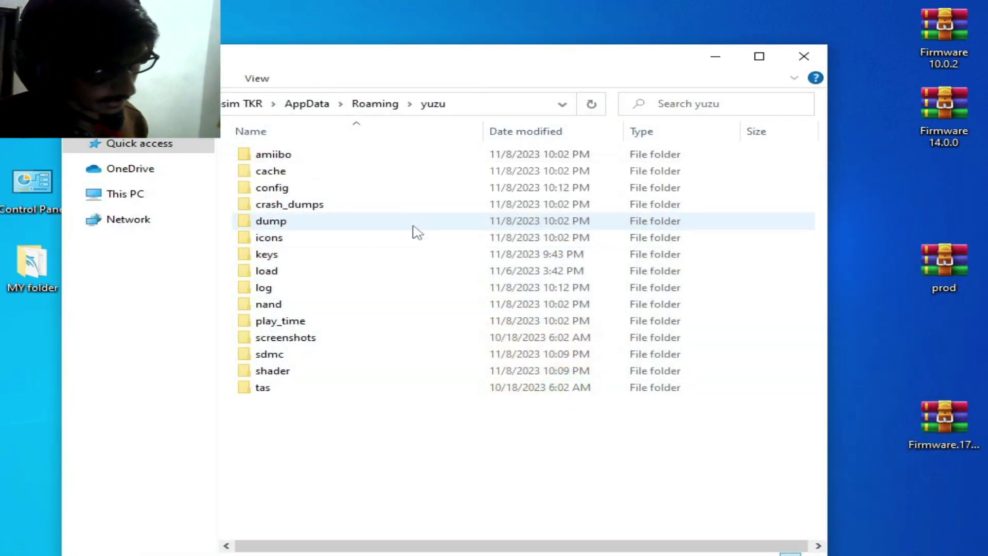
{"action": "left_click_drag", "start_coordinate": [417, 66], "coordinate": [686, 110]}
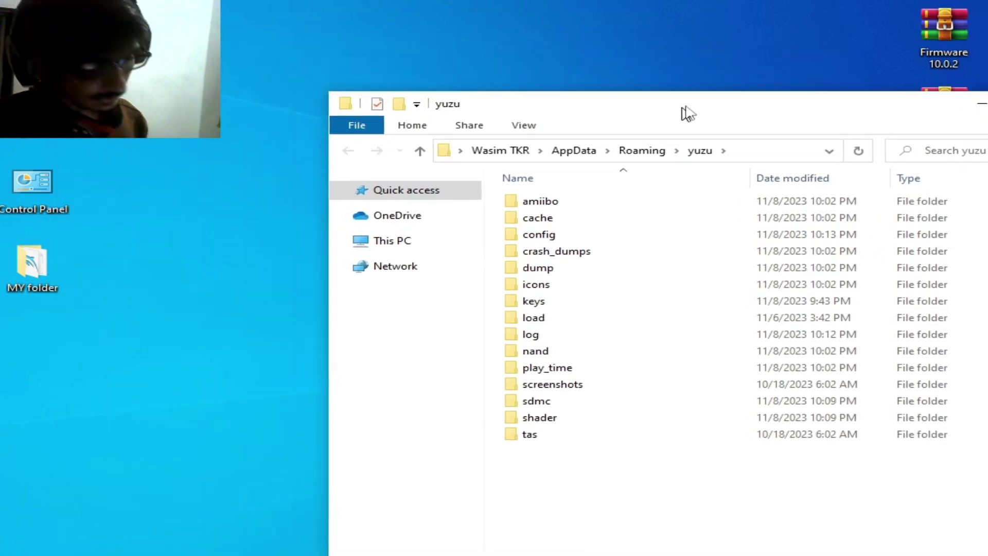
{"action": "double_click", "coordinate": [538, 303]}
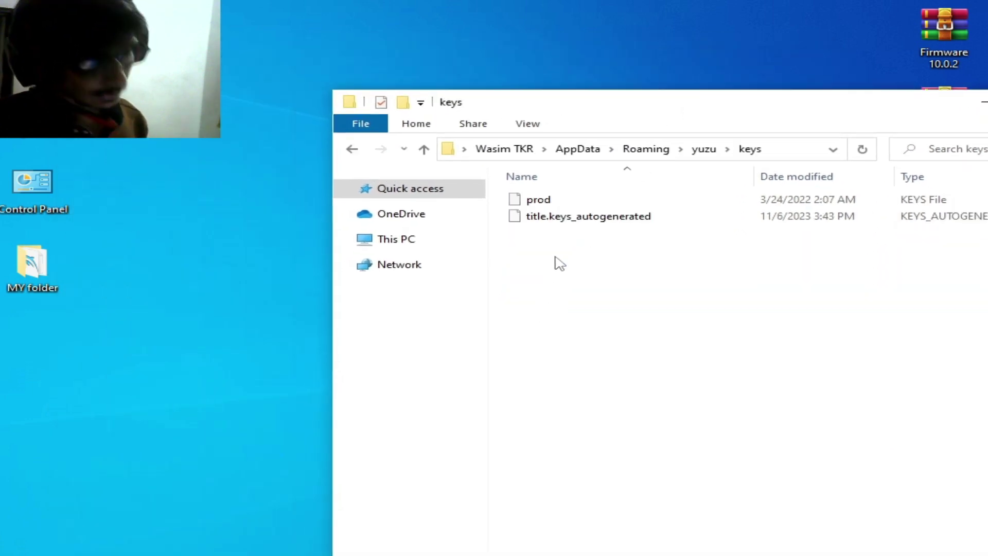
Delete the old title.keys_autogenerated and prod keys files from the keys folder
{"action": "left_click", "coordinate": [564, 220]}
{"action": "right_click", "coordinate": [567, 226]}
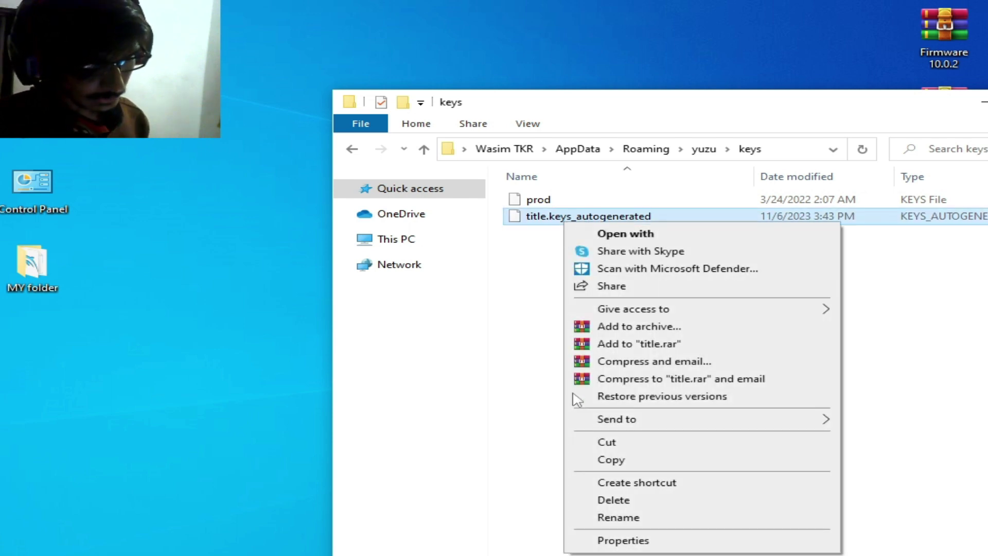
{"action": "left_click", "coordinate": [606, 500]}
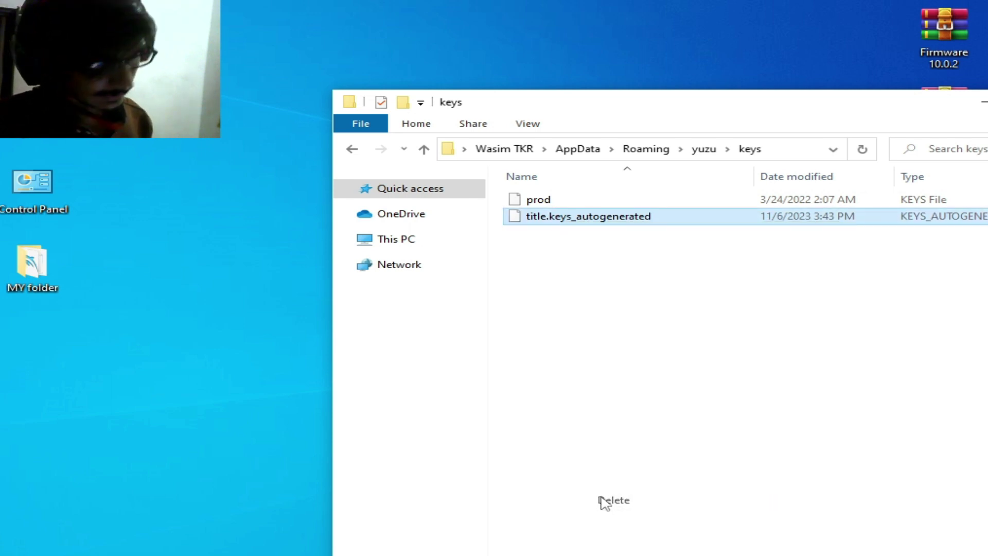
{"action": "left_click", "coordinate": [536, 205]}
{"action": "right_click", "coordinate": [535, 205]}
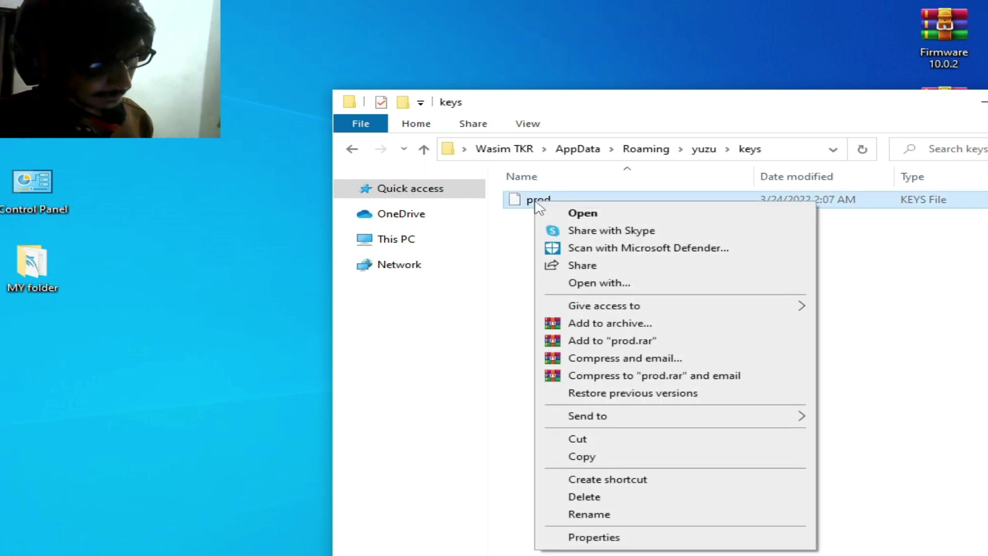
{"action": "left_click", "coordinate": [577, 498]}
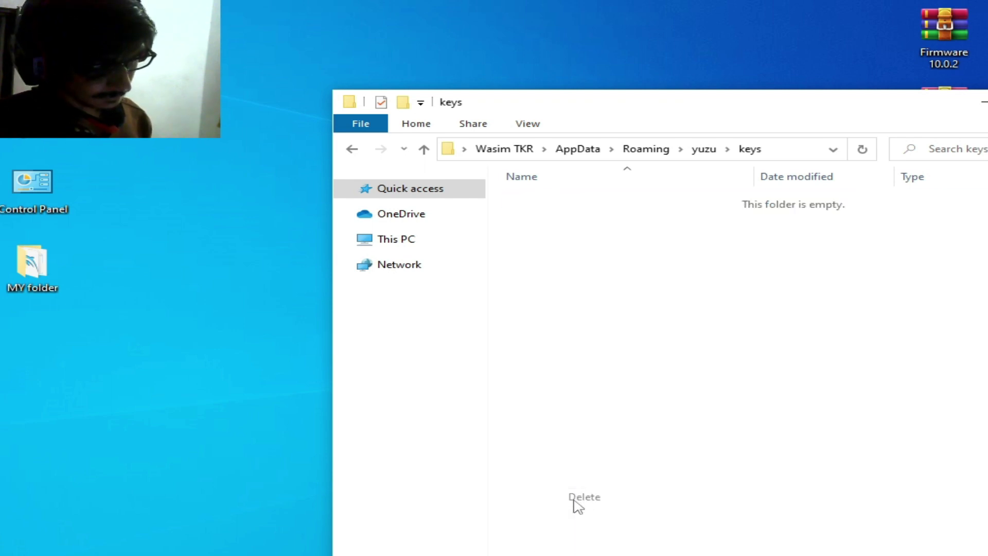
Extract the prod archive into the keys folder, move the archive back to the desktop, and close the folder
{"action": "left_click_drag", "start_coordinate": [817, 111], "coordinate": [585, 106]}
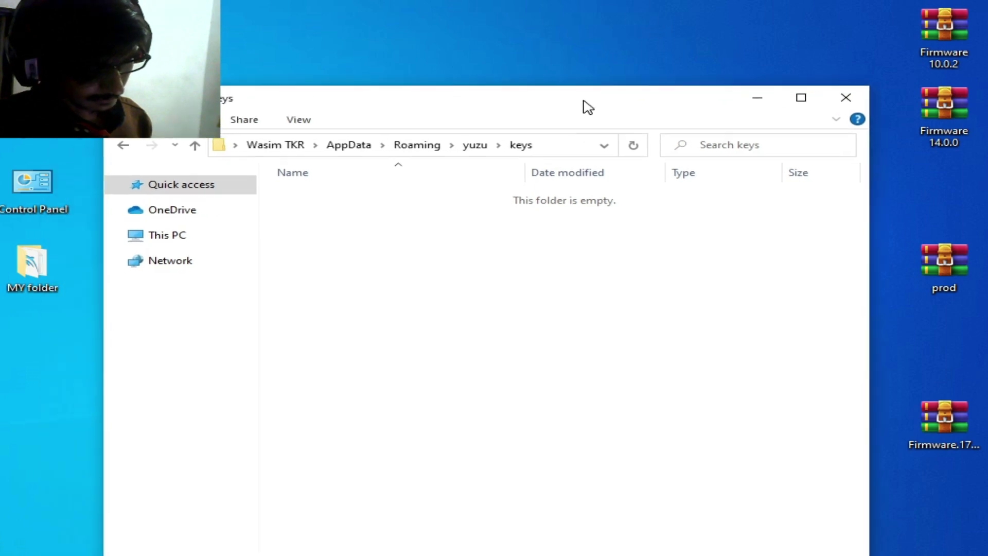
{"action": "left_click_drag", "start_coordinate": [943, 263], "coordinate": [545, 357]}
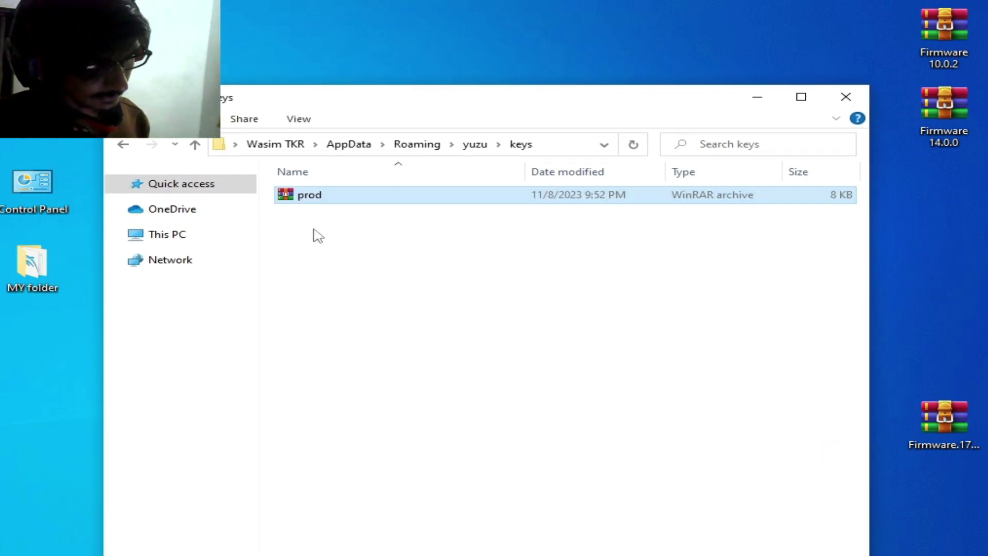
{"action": "right_click", "coordinate": [313, 205]}
{"action": "left_click", "coordinate": [329, 280]}
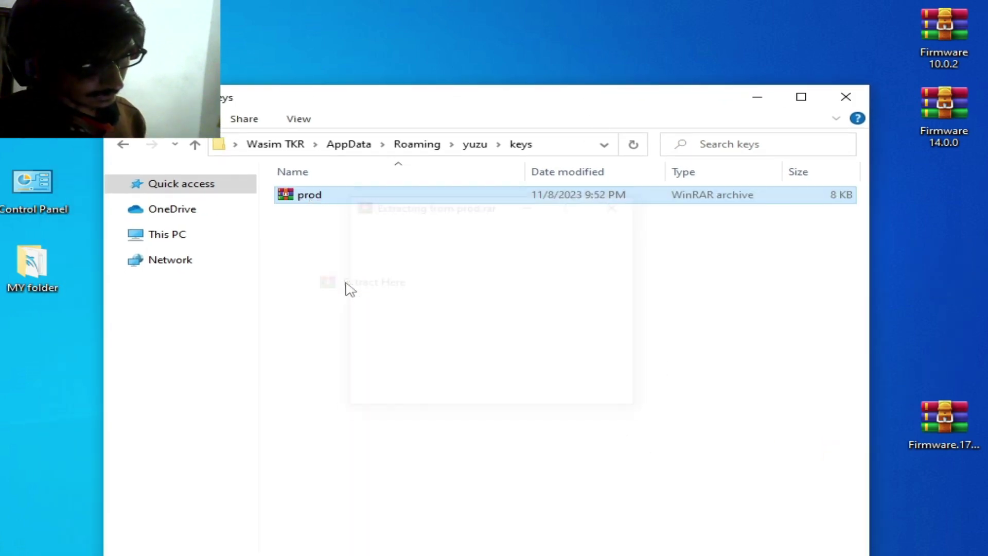
{"action": "left_click_drag", "start_coordinate": [313, 211], "coordinate": [694, 54]}
{"action": "left_click", "coordinate": [844, 98]}
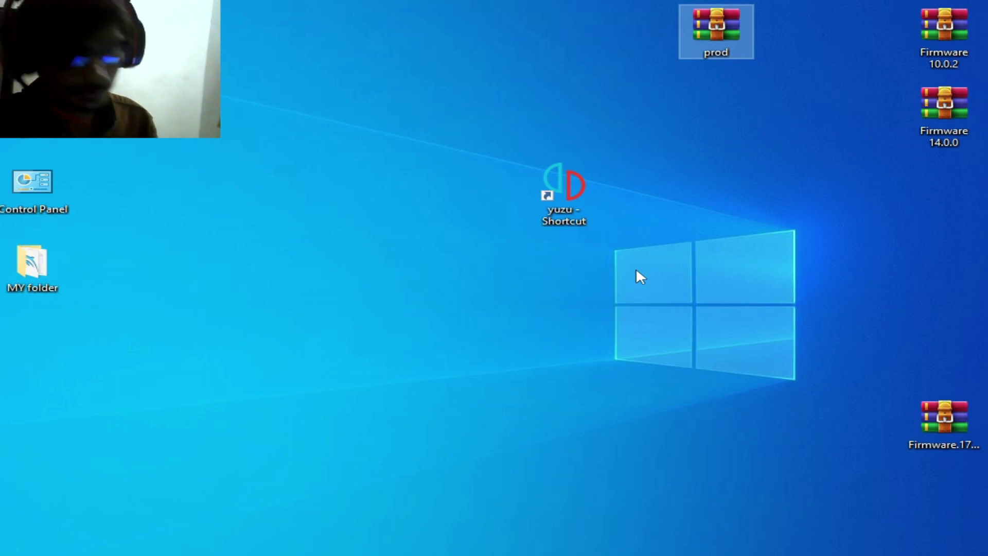
Launch yuzu again from its desktop shortcut
{"action": "left_click", "coordinate": [563, 196]}
{"action": "right_click", "coordinate": [563, 195]}
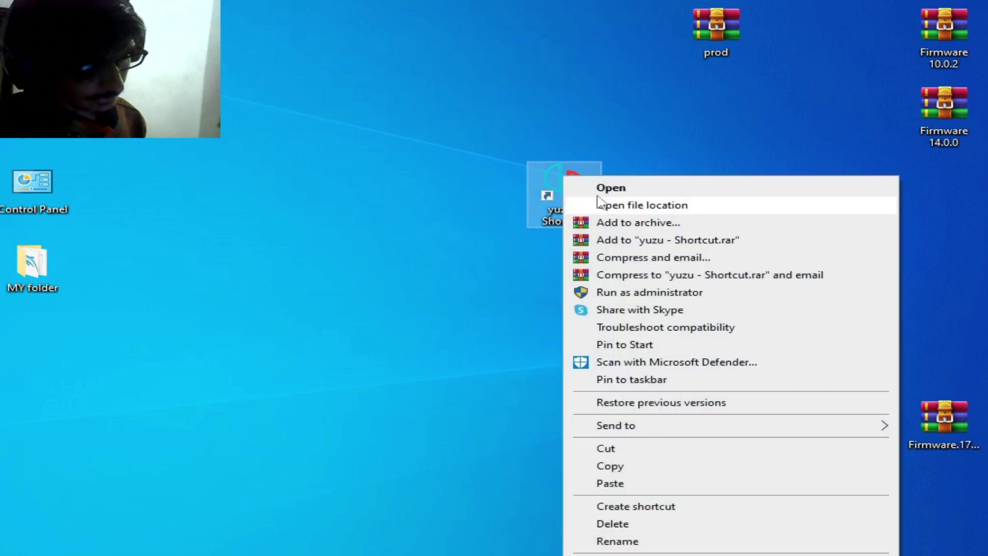
{"action": "left_click", "coordinate": [612, 188]}
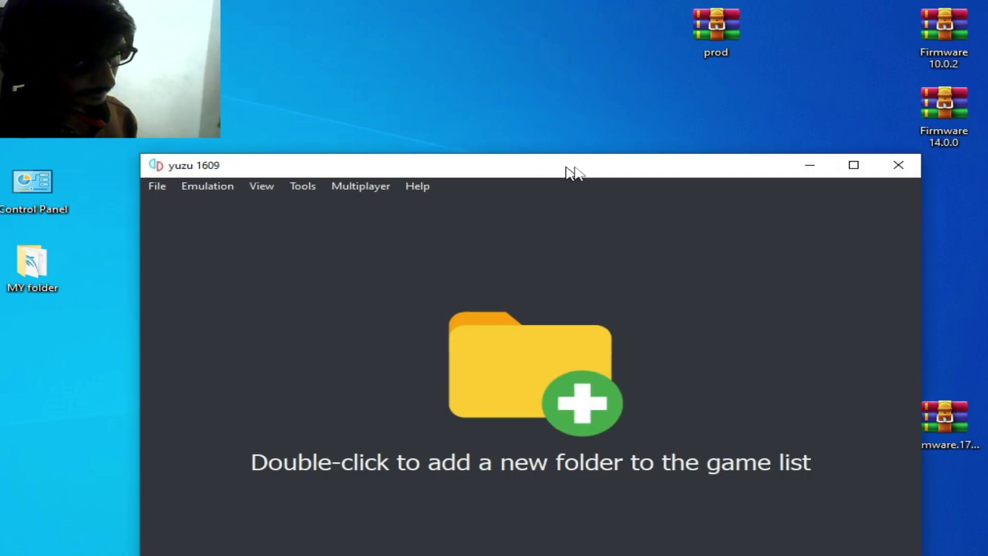
Open the Mii Editor and create a new Mii from the Male look-alike grid
{"action": "left_click", "coordinate": [301, 106]}
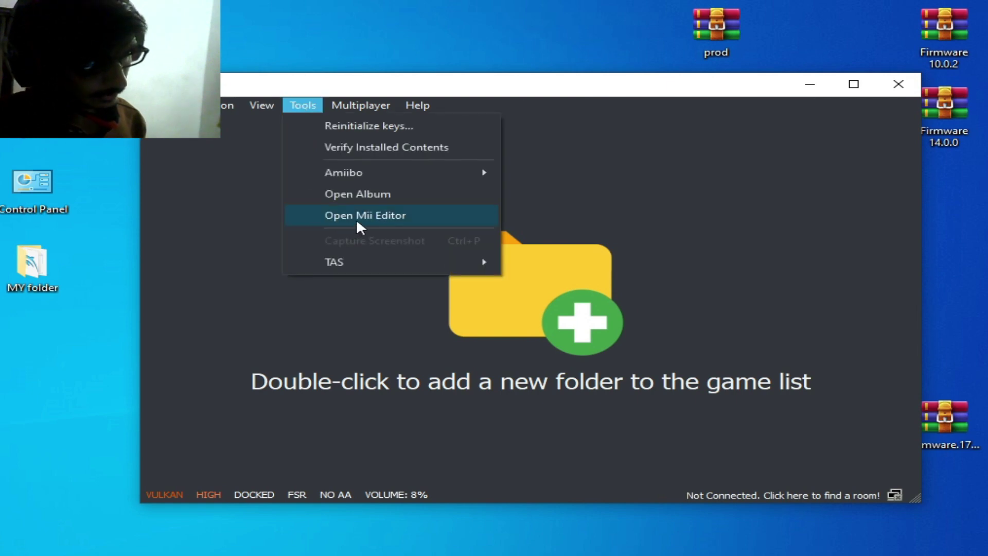
{"action": "key", "text": "Escape"}
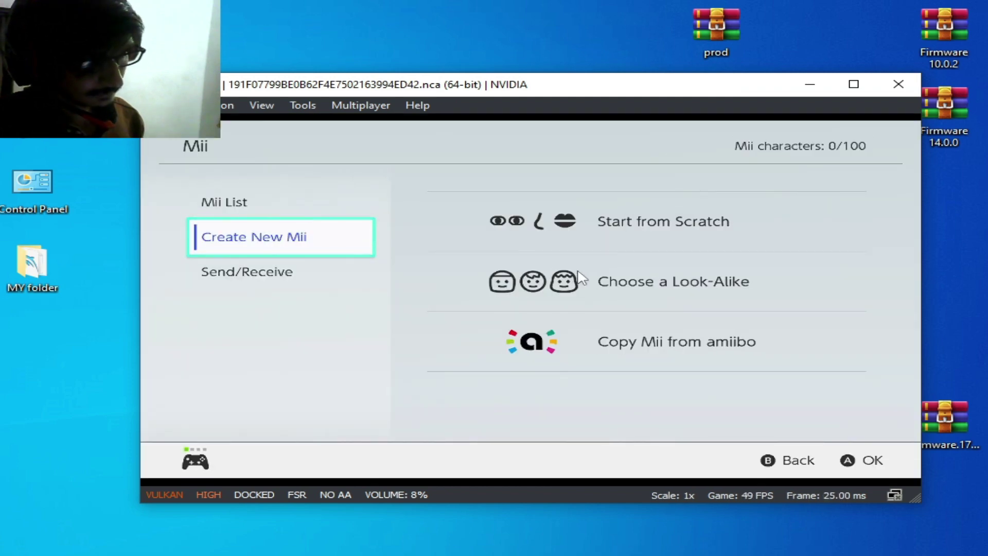
{"action": "left_click", "coordinate": [576, 275]}
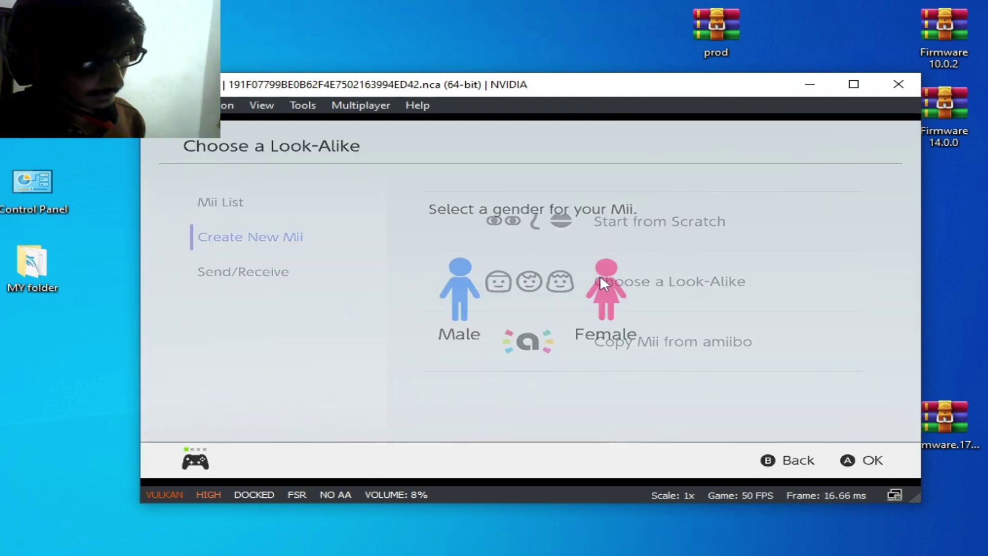
{"action": "left_click", "coordinate": [871, 461]}
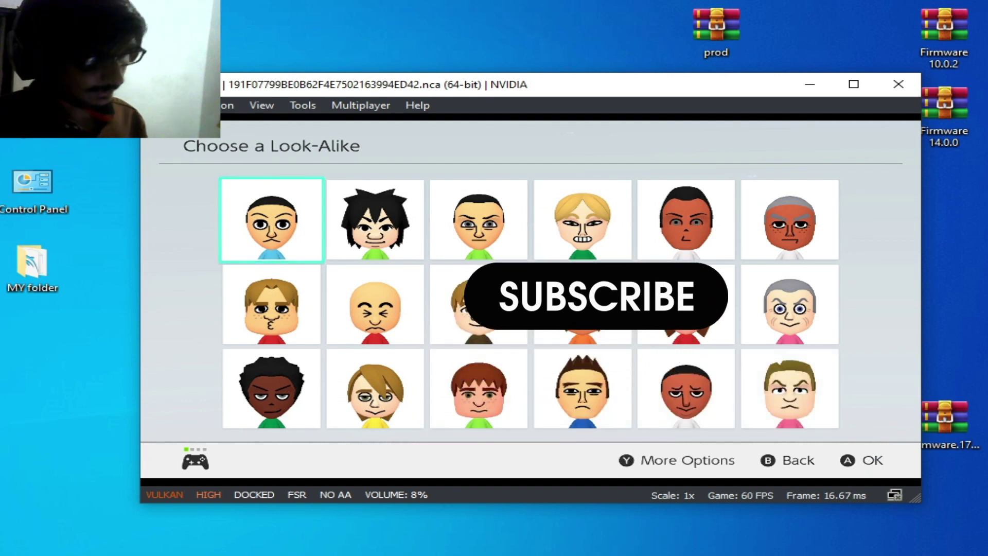